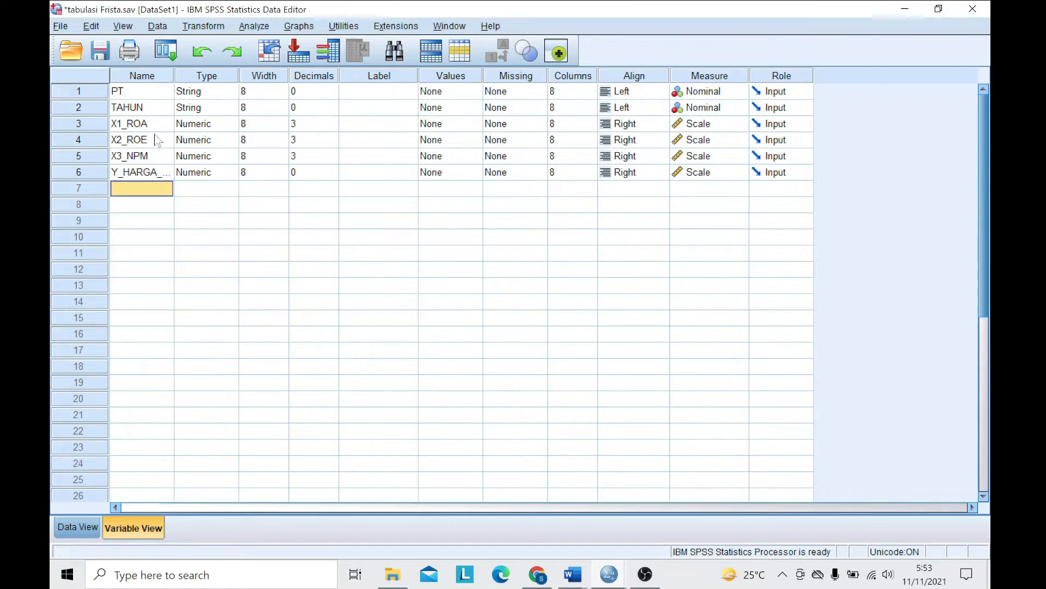
- Set up a linear regression on the dataset with Y_HARGA_SAHAM as dependent and X1_ROA, X2_ROE and X3_NPM as independent variables
{"action": "left_click", "coordinate": [157, 171]}
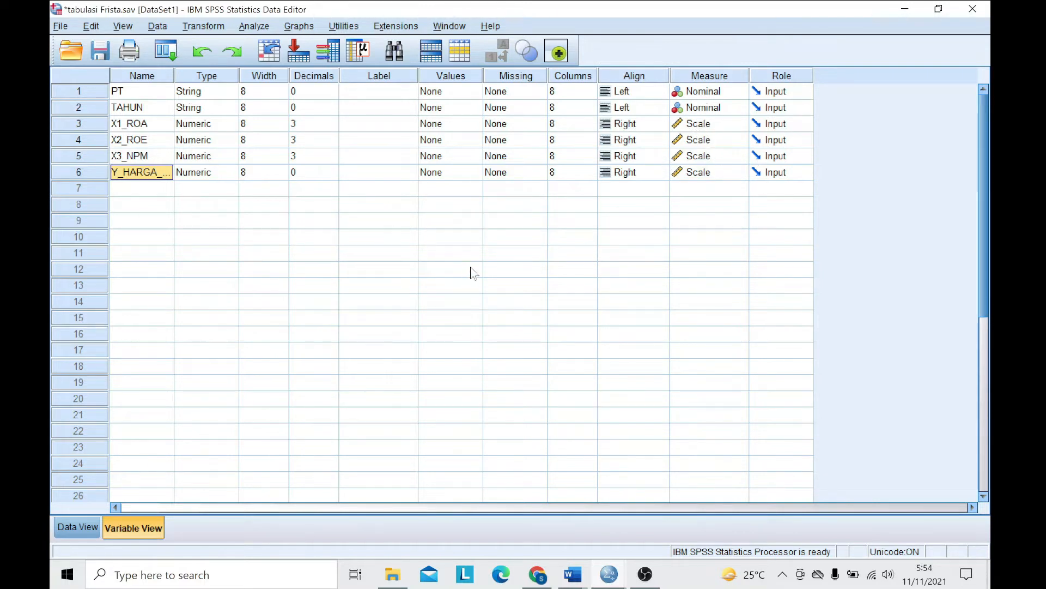
{"action": "left_click", "coordinate": [89, 530]}
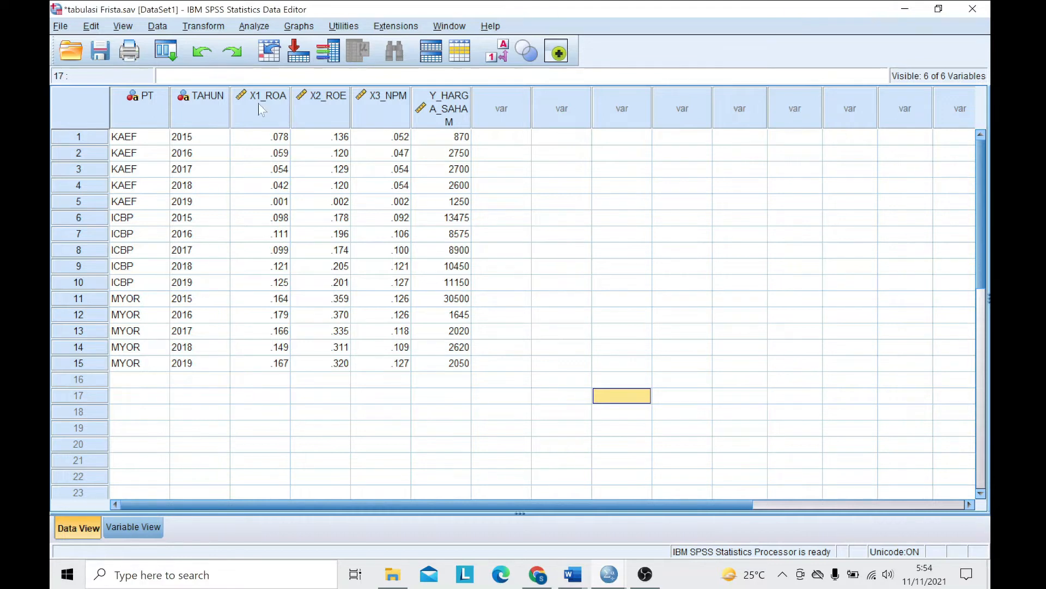
{"action": "left_click", "coordinate": [262, 29]}
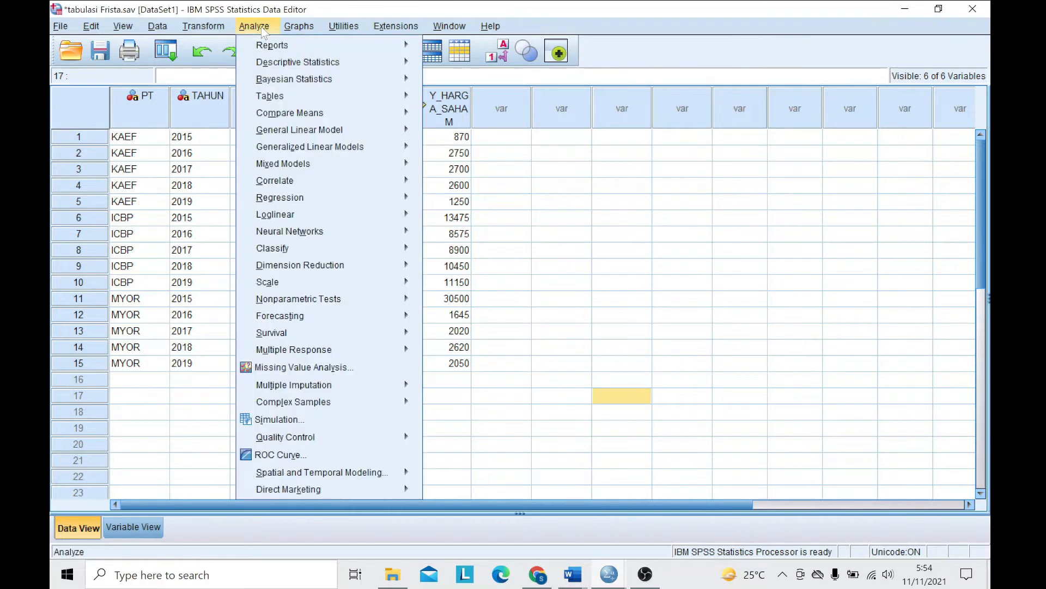
{"action": "mouse_move", "coordinate": [301, 216]}
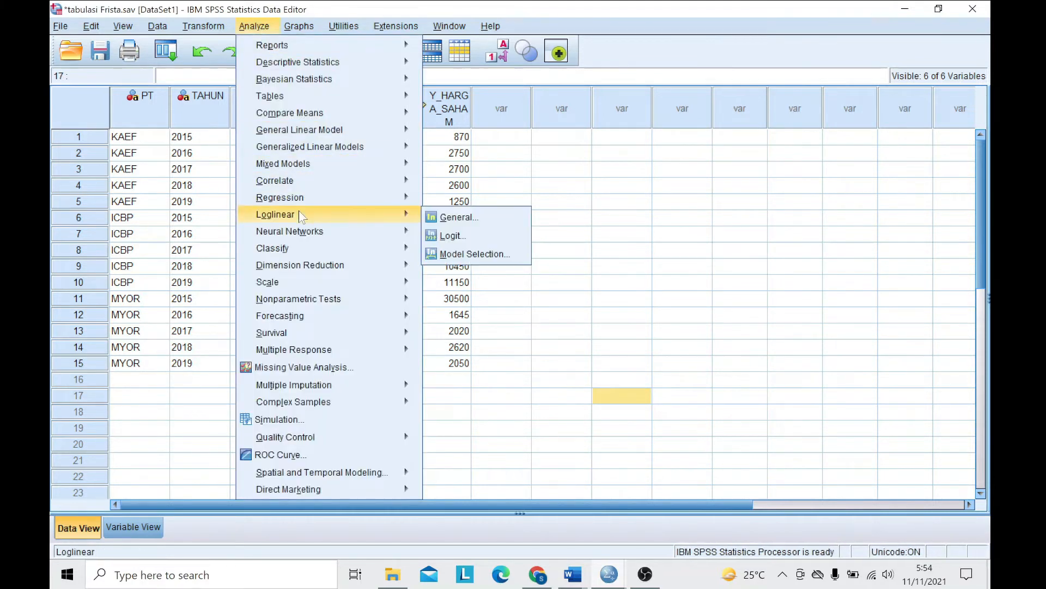
{"action": "mouse_move", "coordinate": [305, 199]}
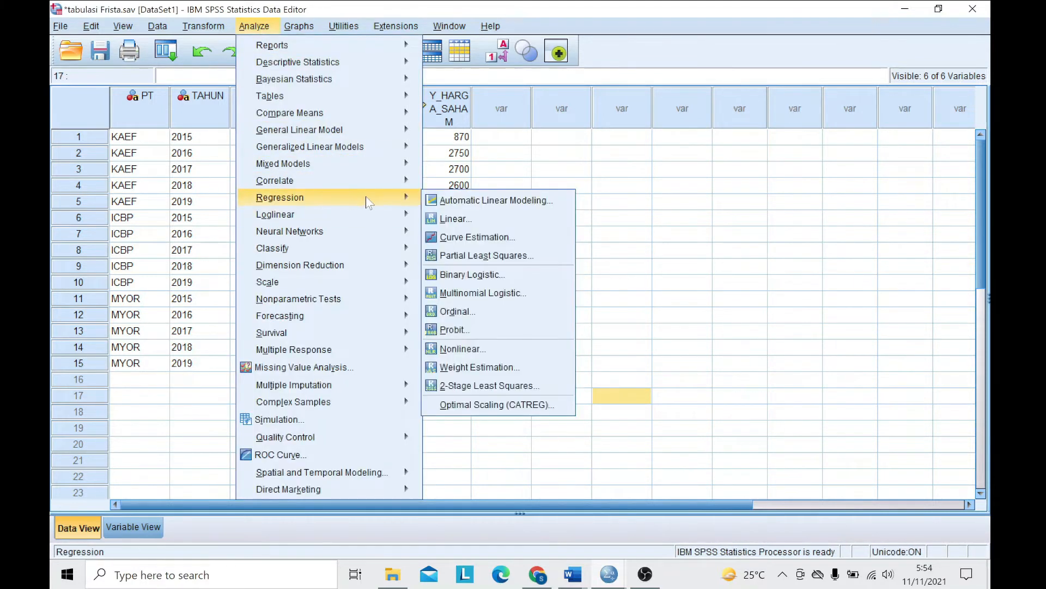
{"action": "left_click", "coordinate": [444, 220]}
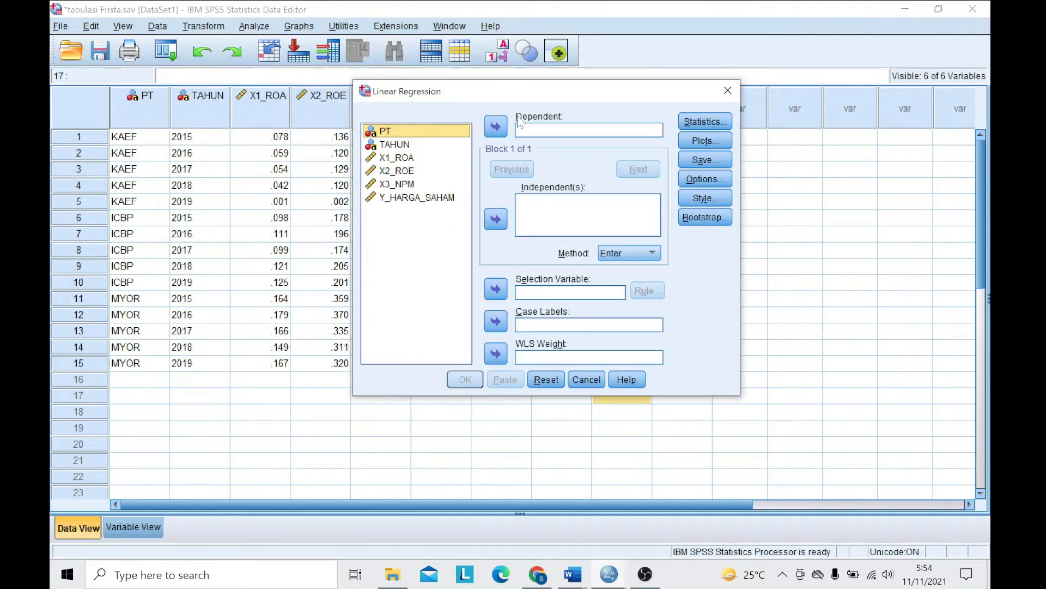
{"action": "left_click_drag", "start_coordinate": [506, 97], "coordinate": [454, 115]}
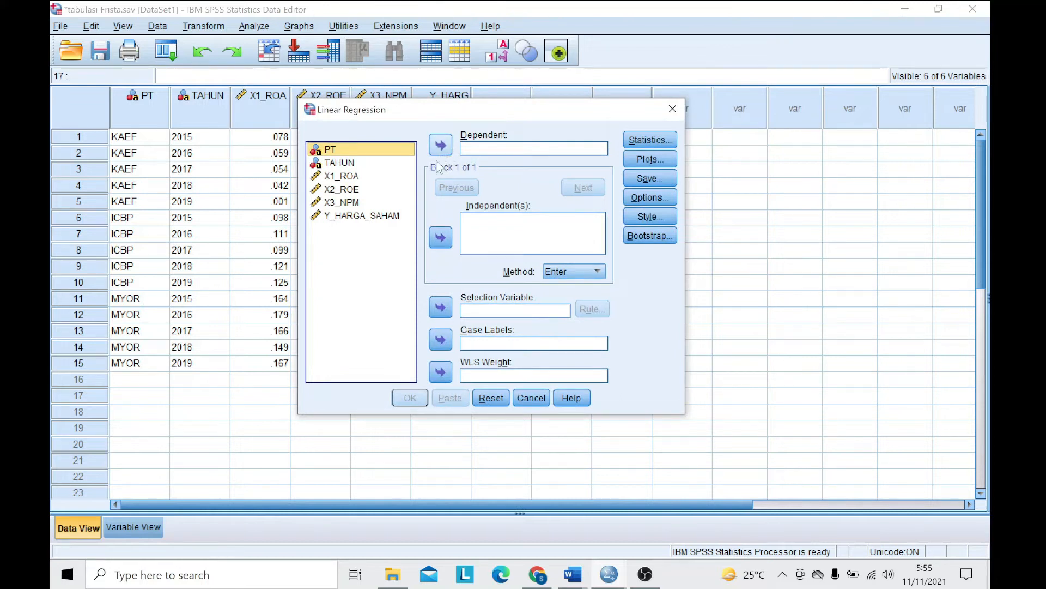
{"action": "left_click", "coordinate": [381, 216]}
{"action": "left_click", "coordinate": [441, 151]}
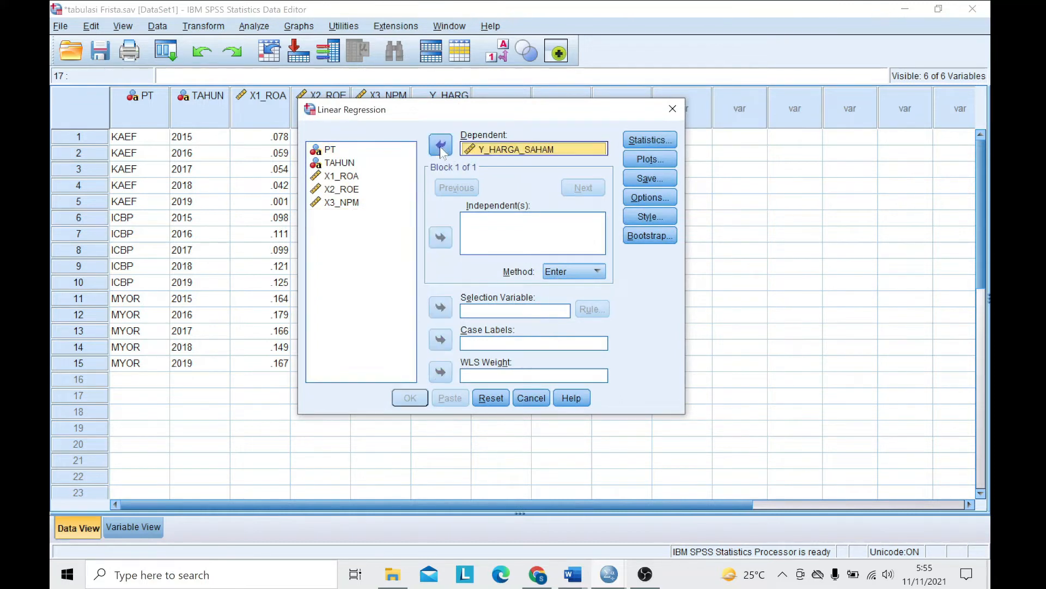
{"action": "left_click", "coordinate": [360, 177], "text": "shift"}
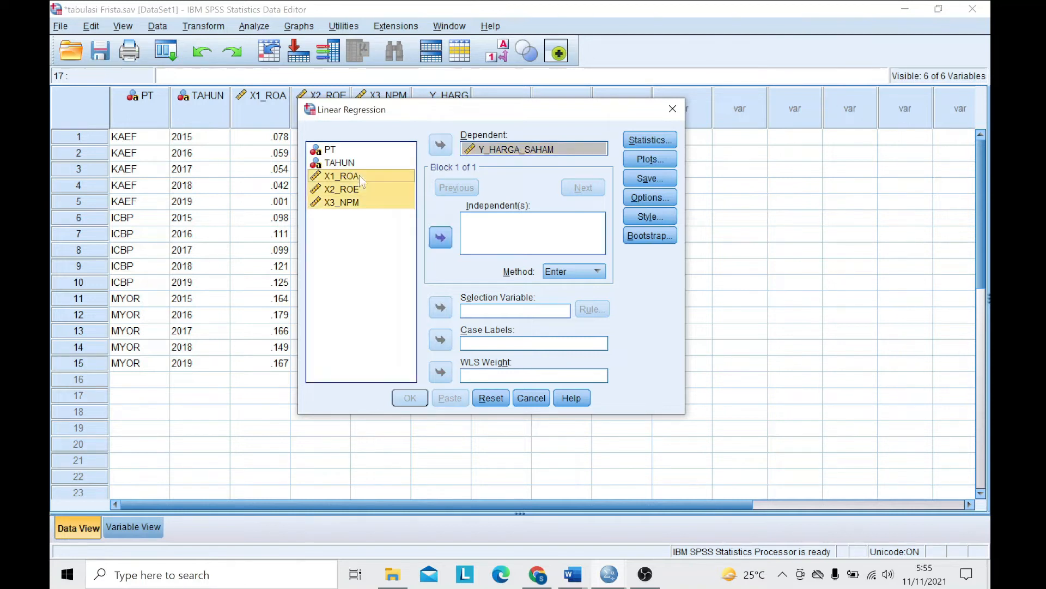
{"action": "left_click", "coordinate": [443, 240]}
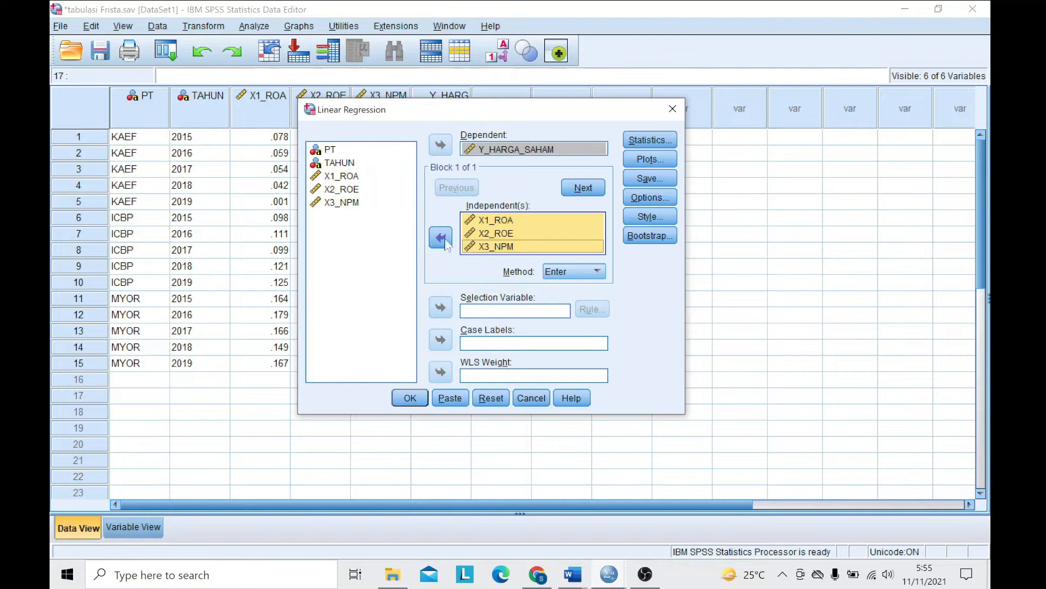
- Add the Durbin-Watson residual test to the linear regression statistics
{"action": "left_click", "coordinate": [648, 140]}
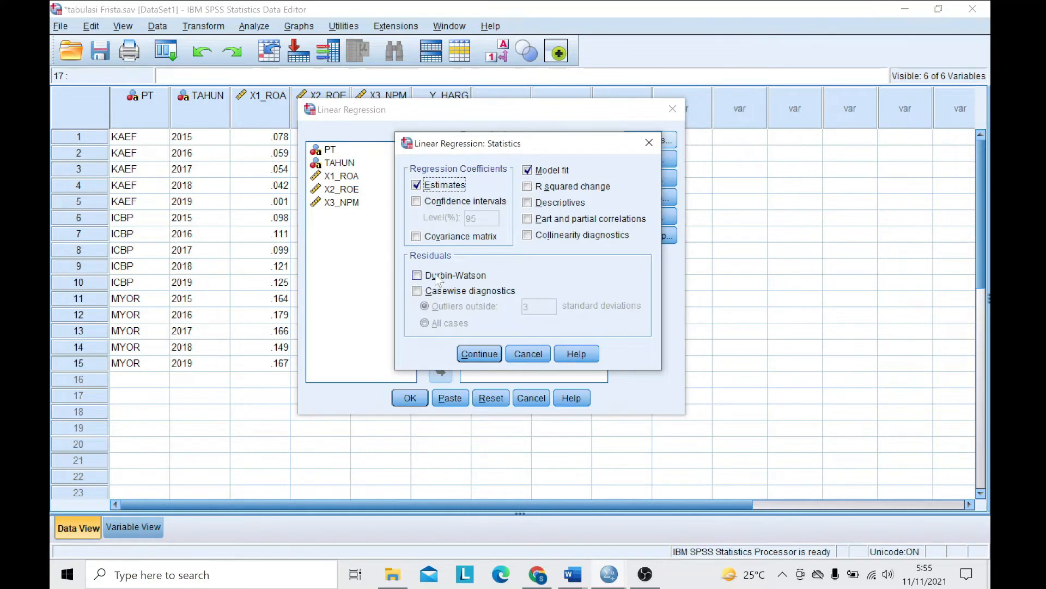
{"action": "left_click", "coordinate": [418, 276]}
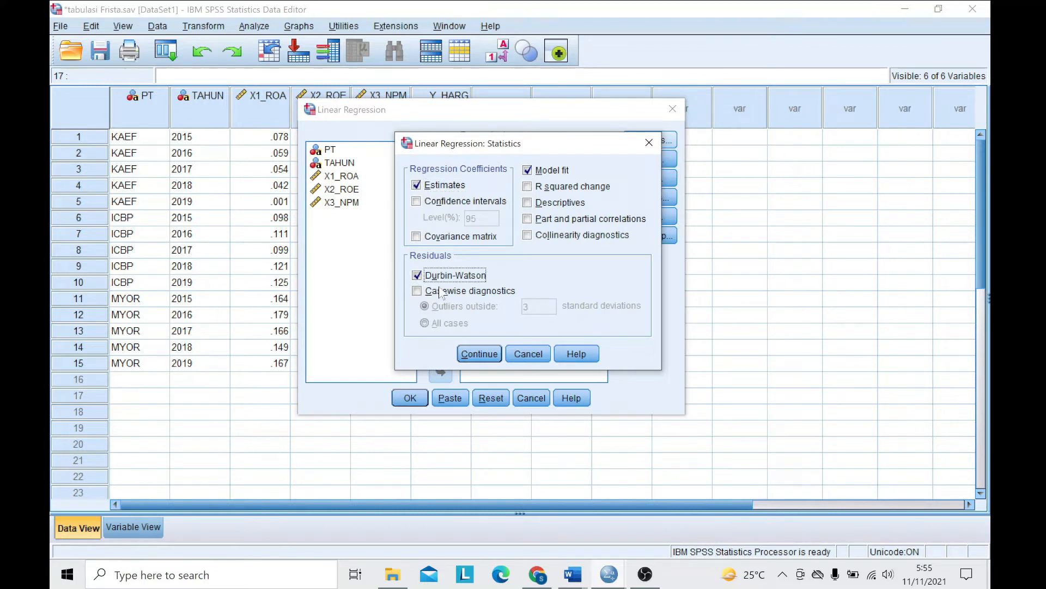
{"action": "left_click", "coordinate": [477, 354]}
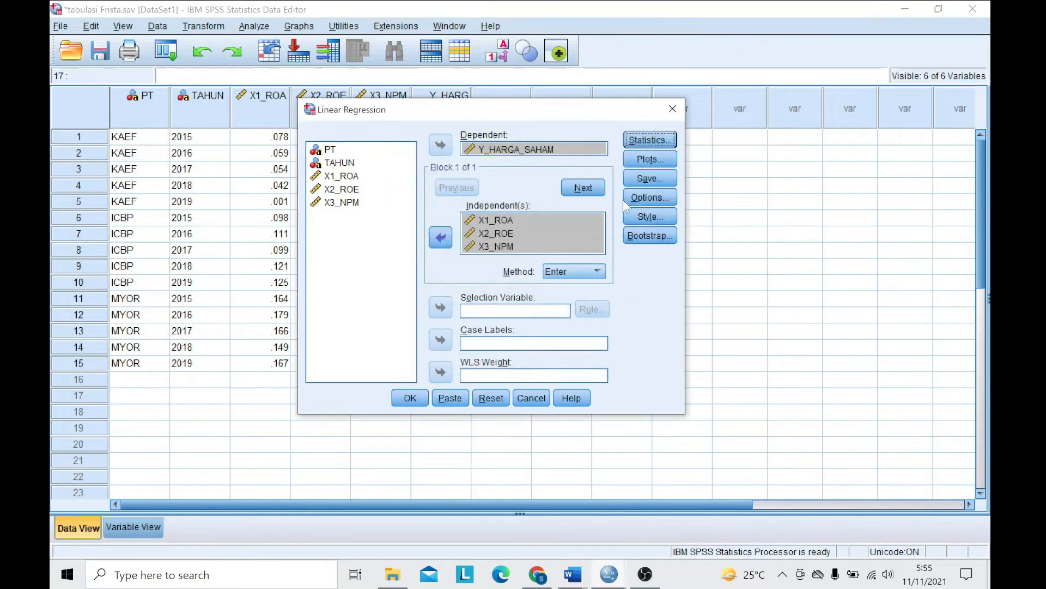
- Set the regression to save unstandardized residuals as a new variable, and run the analysis
{"action": "left_click", "coordinate": [654, 186]}
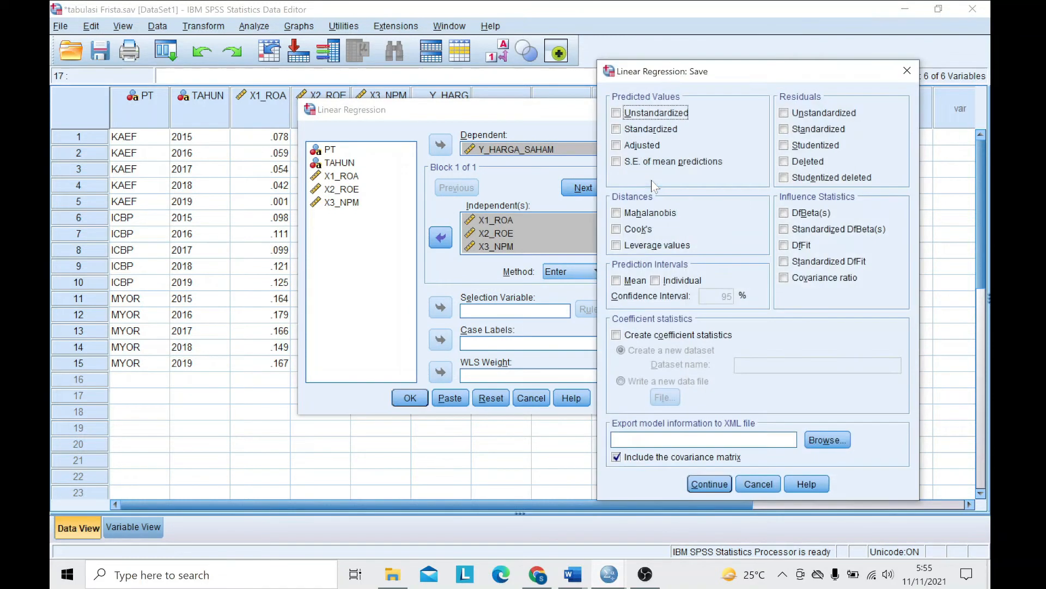
{"action": "left_click_drag", "start_coordinate": [760, 73], "coordinate": [575, 82]}
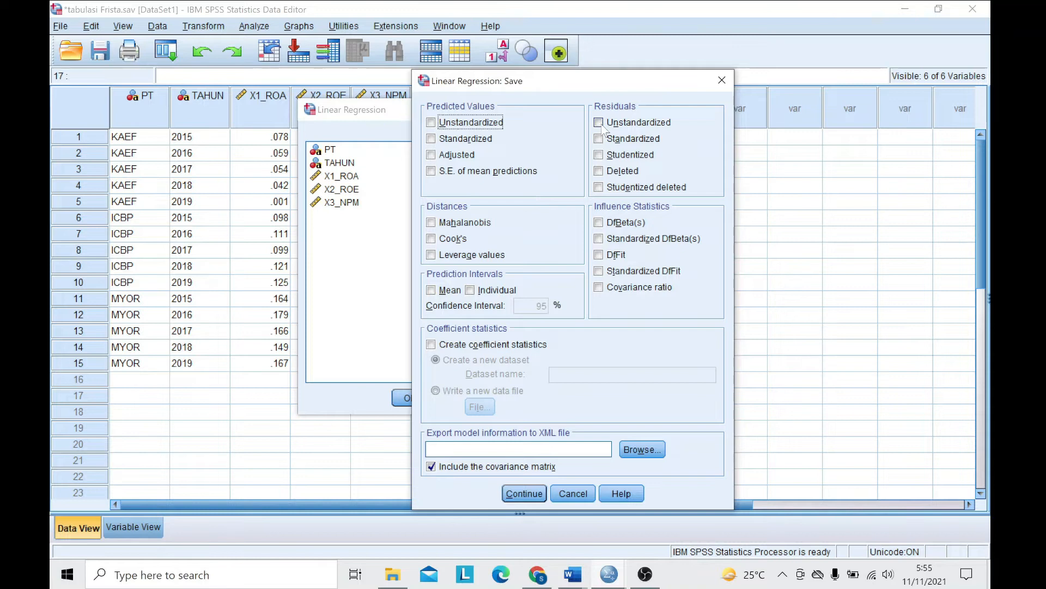
{"action": "left_click", "coordinate": [599, 123]}
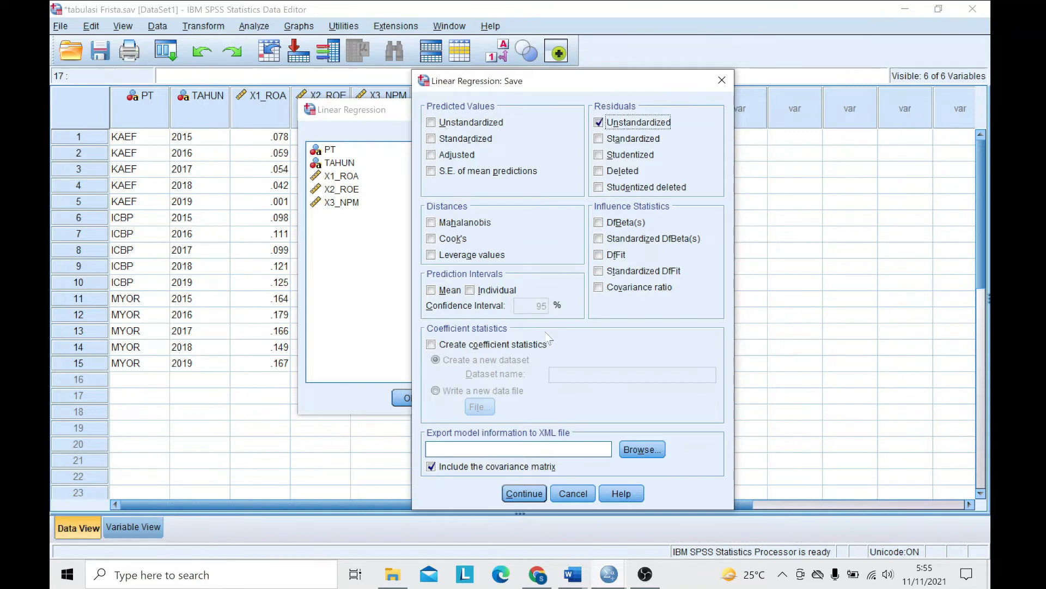
{"action": "left_click", "coordinate": [524, 494]}
{"action": "left_click", "coordinate": [410, 397]}
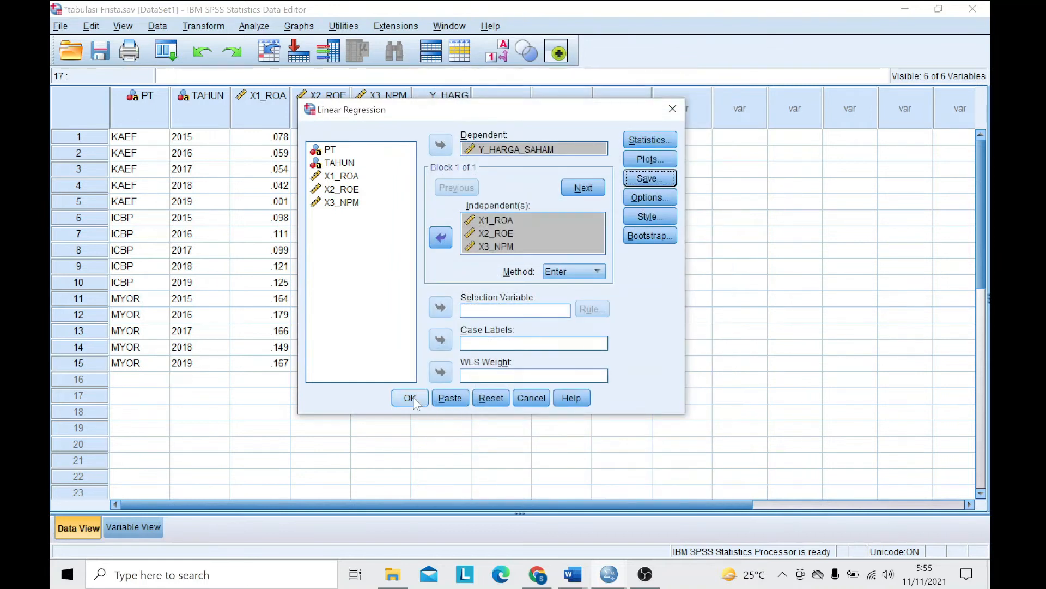
{"action": "scroll", "coordinate": [455, 359], "scroll_direction": "down", "scroll_amount": 3}
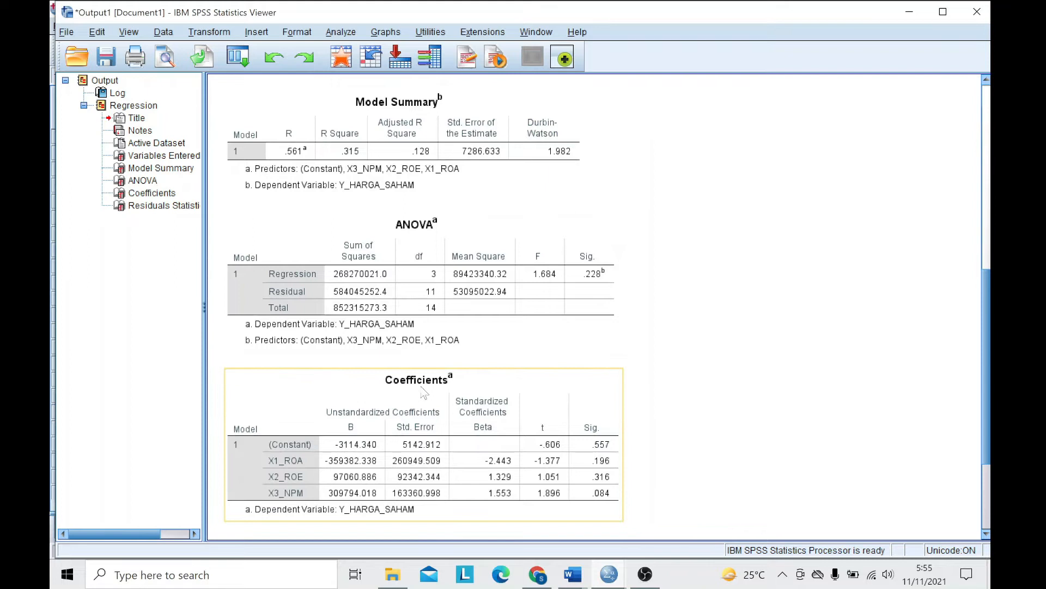
- Return to the dataset and begin computing a new variable with LAG_RES1 as the target name
{"action": "left_click", "coordinate": [609, 575]}
{"action": "left_click", "coordinate": [681, 528]}
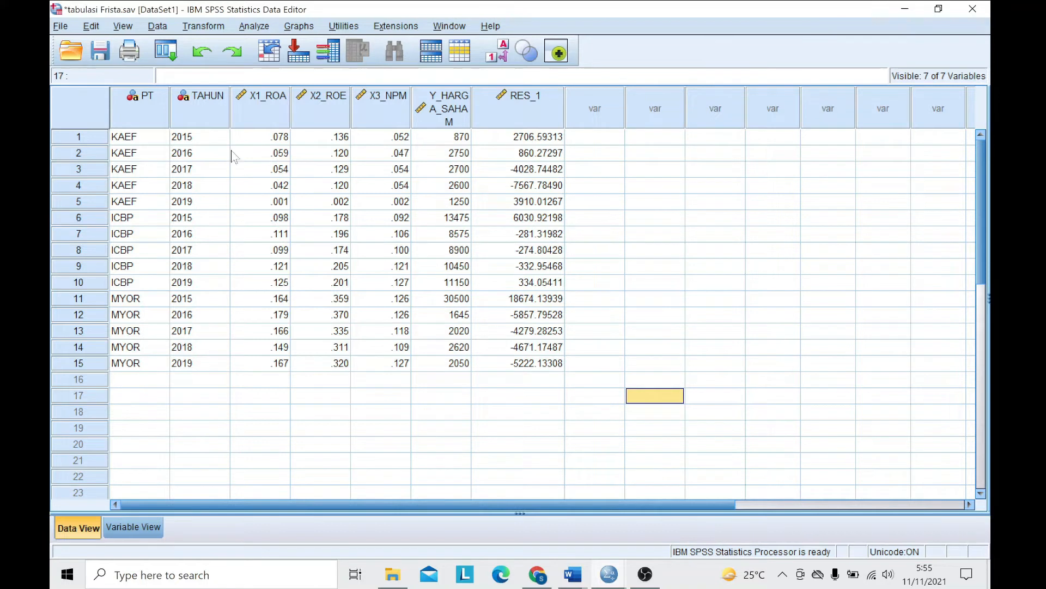
{"action": "left_click", "coordinate": [203, 26]}
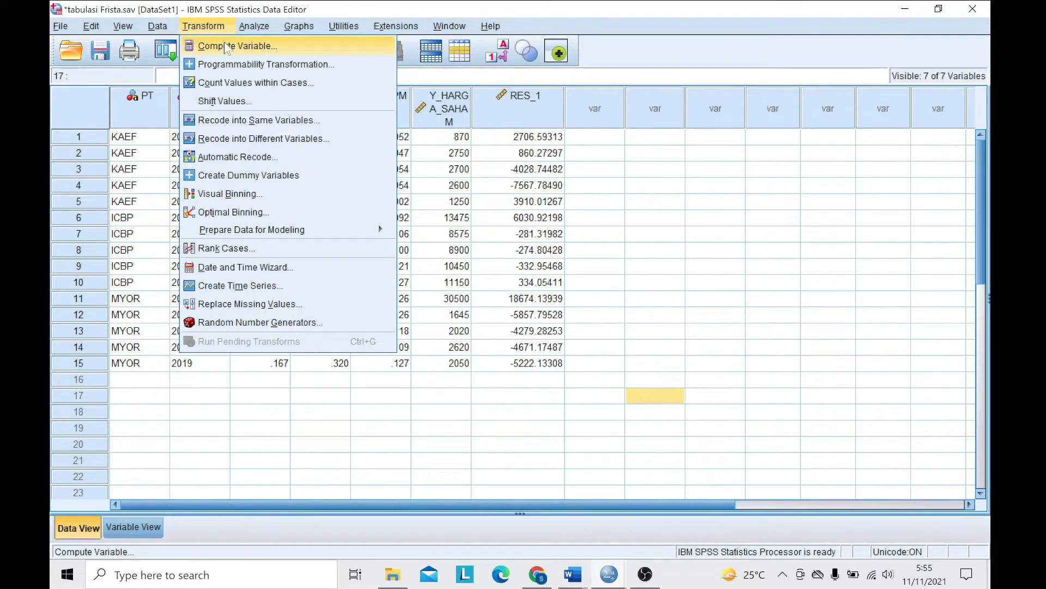
{"action": "left_click", "coordinate": [227, 46]}
{"action": "left_click_drag", "start_coordinate": [462, 69], "coordinate": [378, 77]}
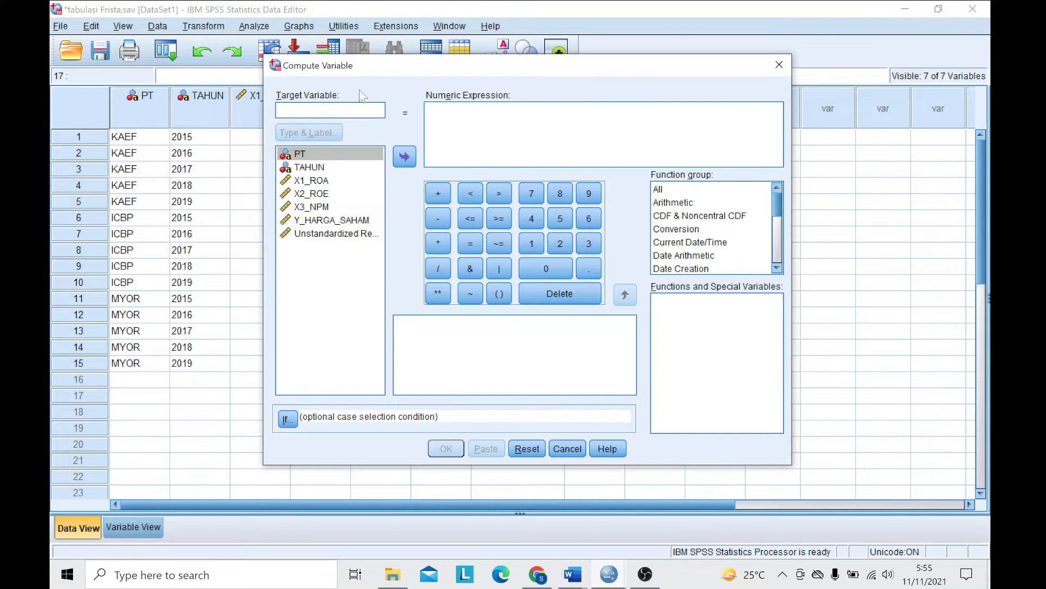
{"action": "type", "text": "LAG_RES1"}
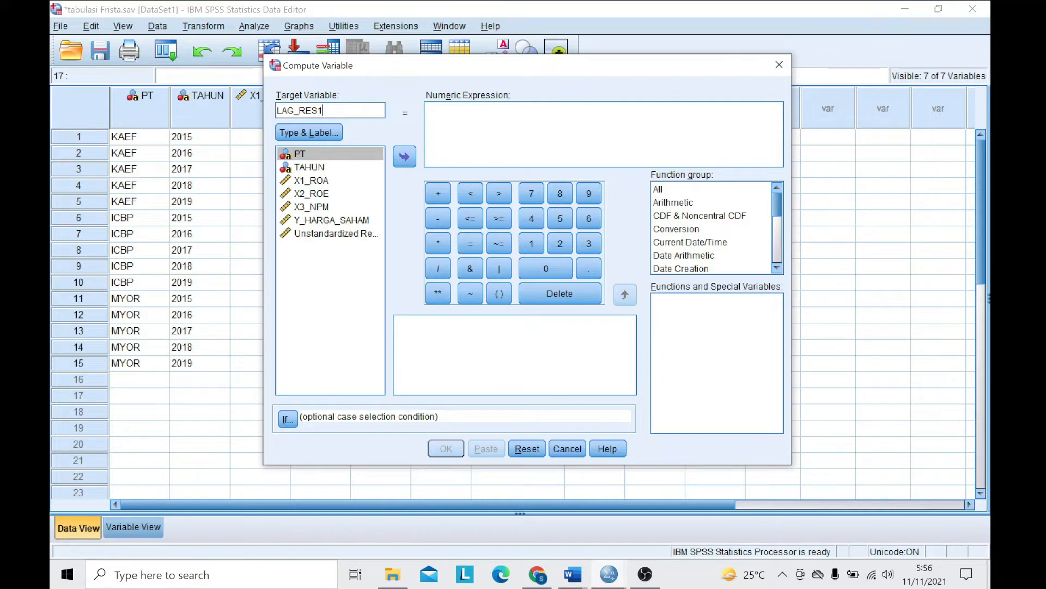
- Define the target variable's numeric expression as LAG(RES_1) using the unstandardized residual, and run the computation
{"action": "left_click", "coordinate": [490, 120]}
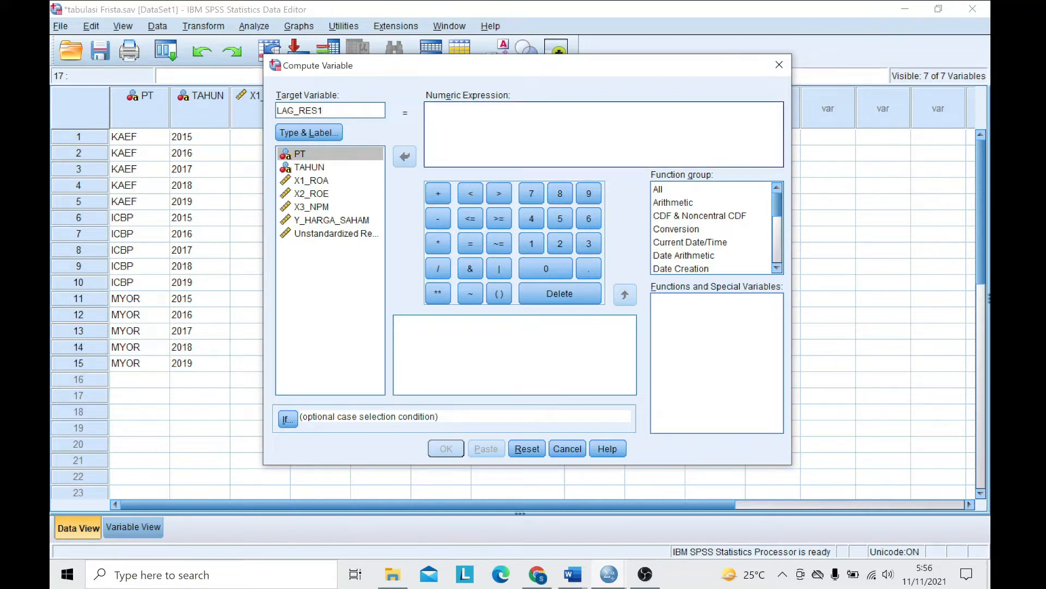
{"action": "type", "text": "LAG("}
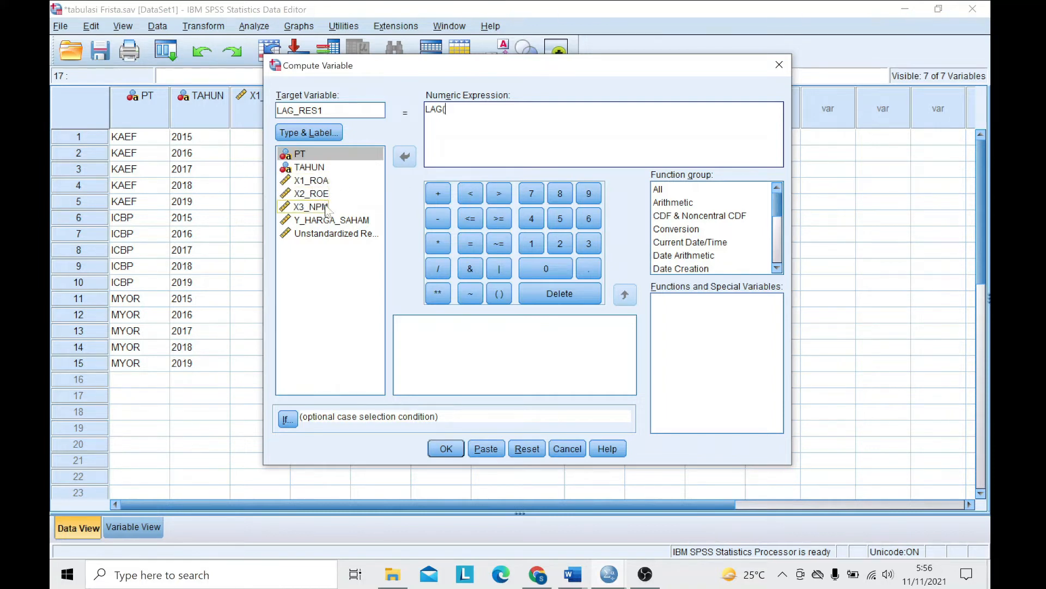
{"action": "left_click", "coordinate": [335, 234]}
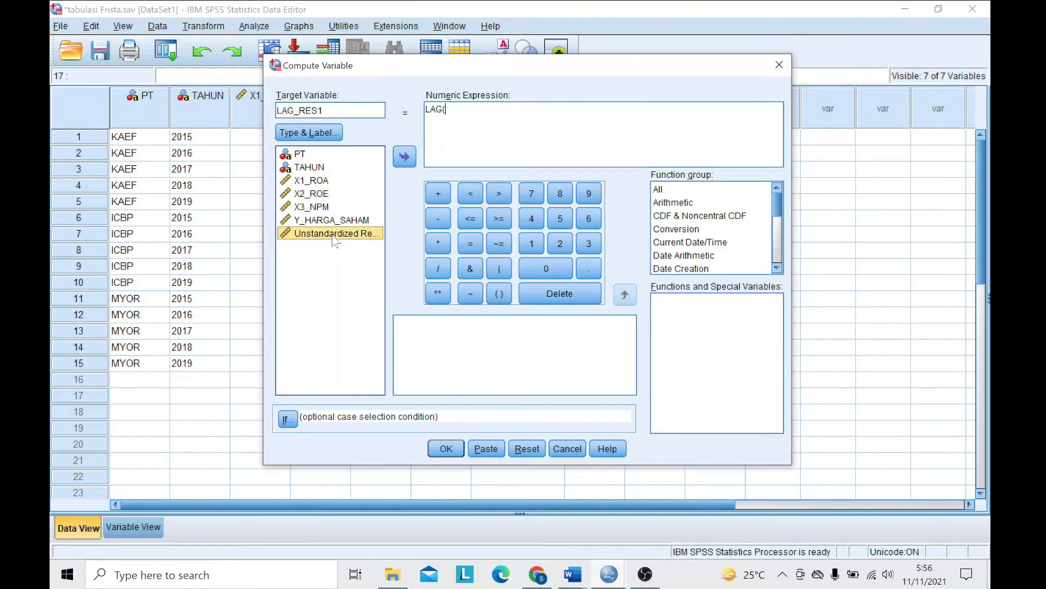
{"action": "left_click", "coordinate": [405, 158]}
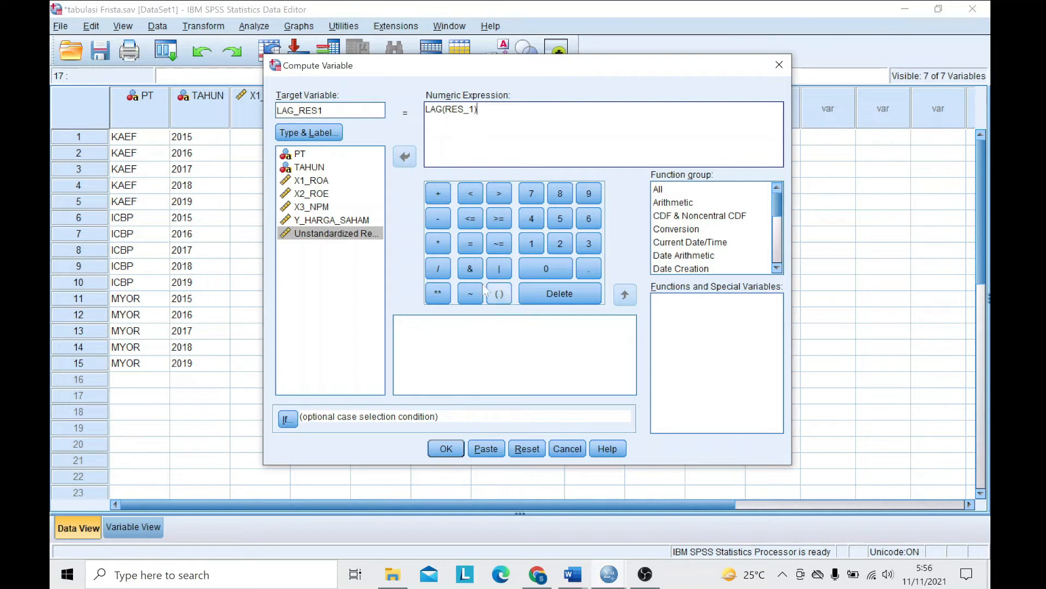
{"action": "left_click", "coordinate": [446, 450]}
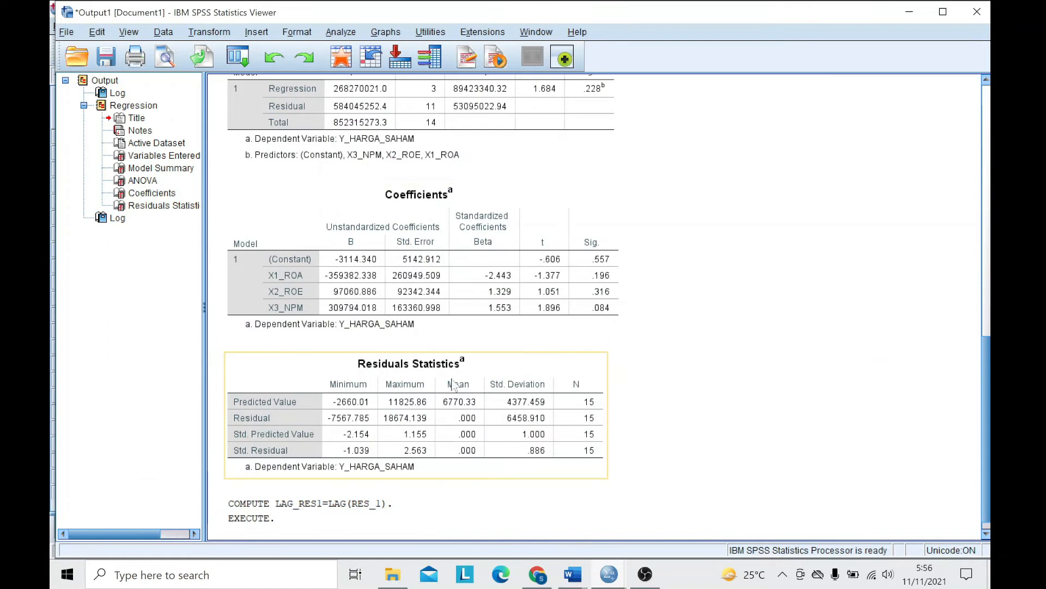
- Switch back to the dataset to check the computed LAG_RES1 column
{"action": "left_click", "coordinate": [269, 522]}
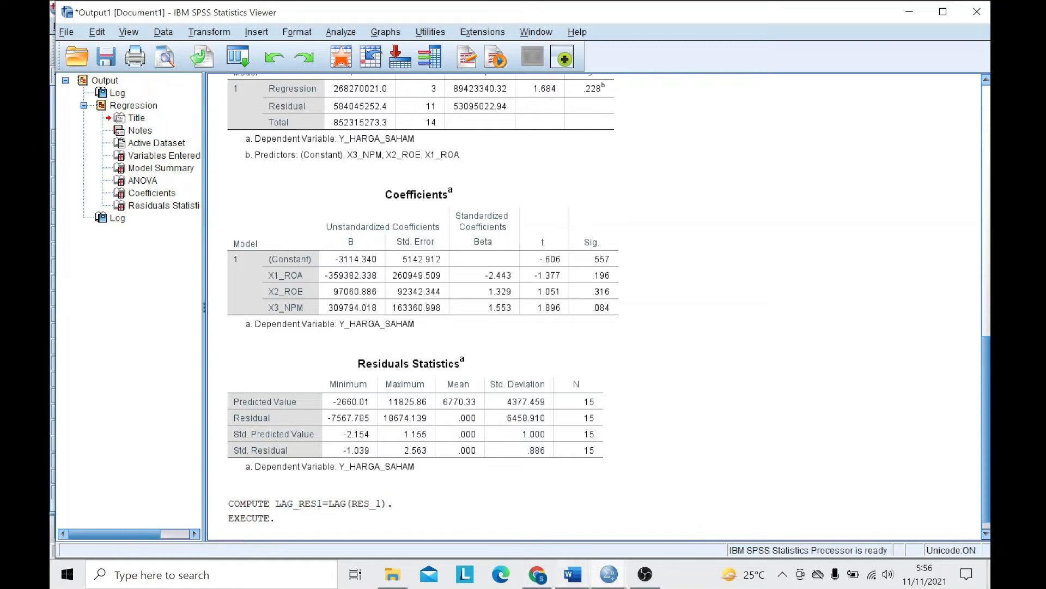
{"action": "mouse_move", "coordinate": [610, 576]}
{"action": "left_click", "coordinate": [688, 506]}
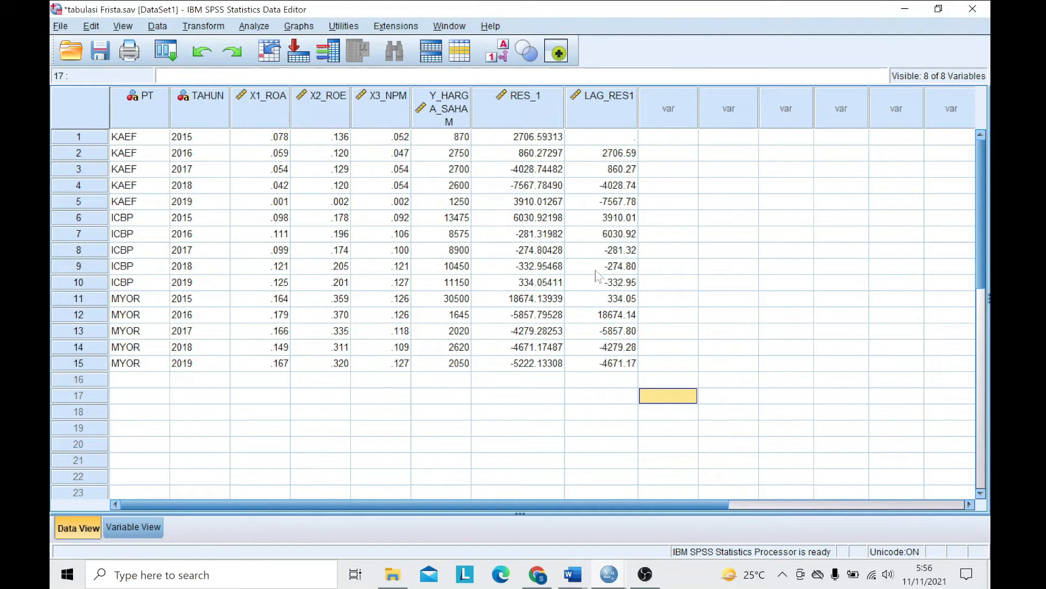
- Return to the output viewer and examine the Durbin-Watson value in the regression's Model Summary table
{"action": "left_click", "coordinate": [609, 574]}
{"action": "left_click", "coordinate": [572, 523]}
{"action": "scroll", "coordinate": [543, 401], "scroll_direction": "down", "scroll_amount": 1}
{"action": "scroll", "coordinate": [542, 401], "scroll_direction": "up", "scroll_amount": 3}
{"action": "scroll", "coordinate": [542, 400], "scroll_direction": "up", "scroll_amount": 2}
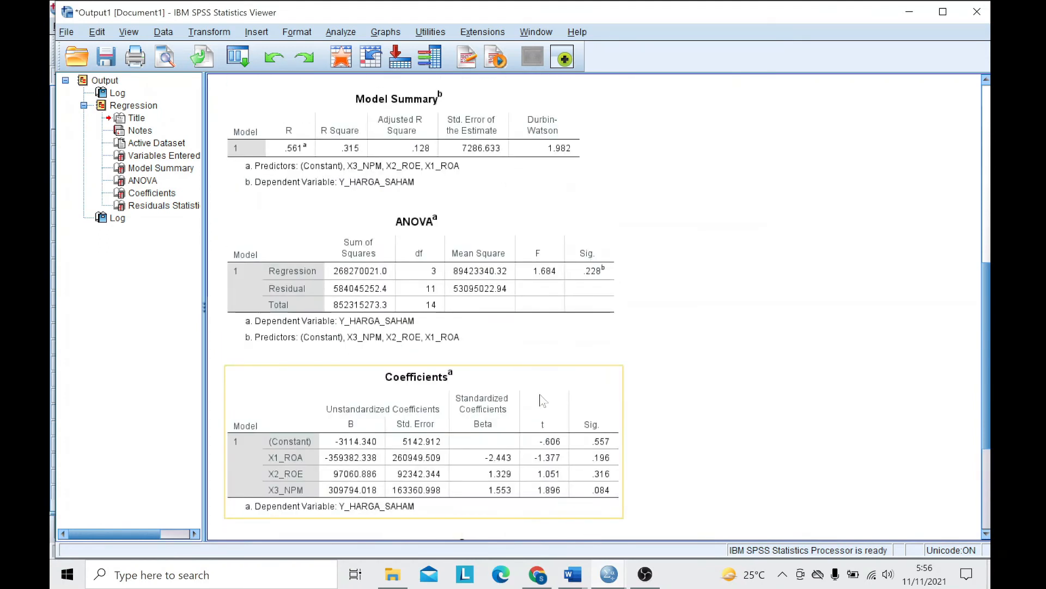
{"action": "scroll", "coordinate": [542, 401], "scroll_direction": "up", "scroll_amount": 1}
{"action": "scroll", "coordinate": [426, 295], "scroll_direction": "up", "scroll_amount": 1}
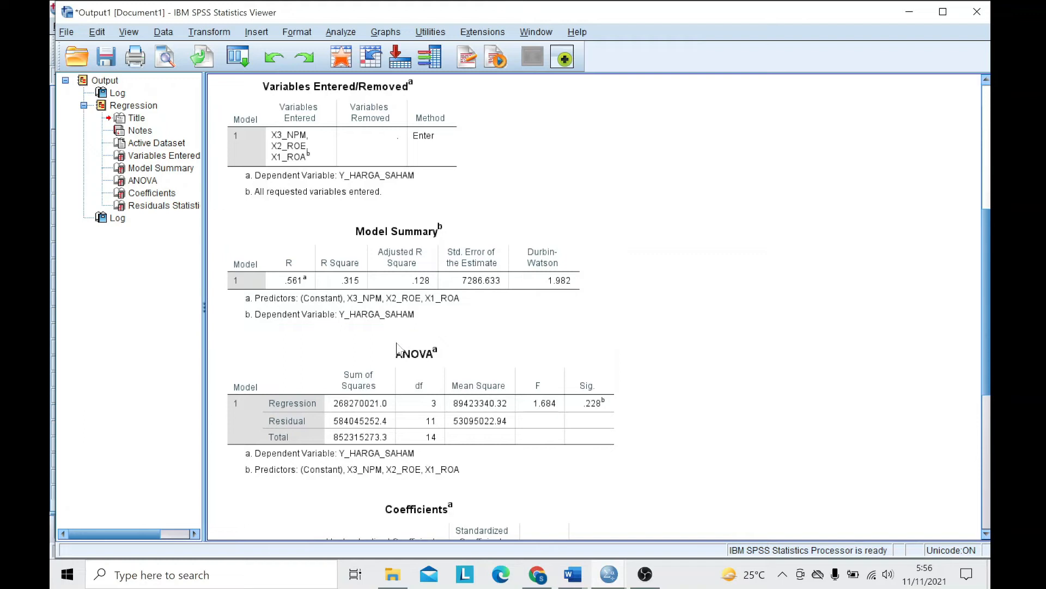
{"action": "left_click", "coordinate": [405, 316]}
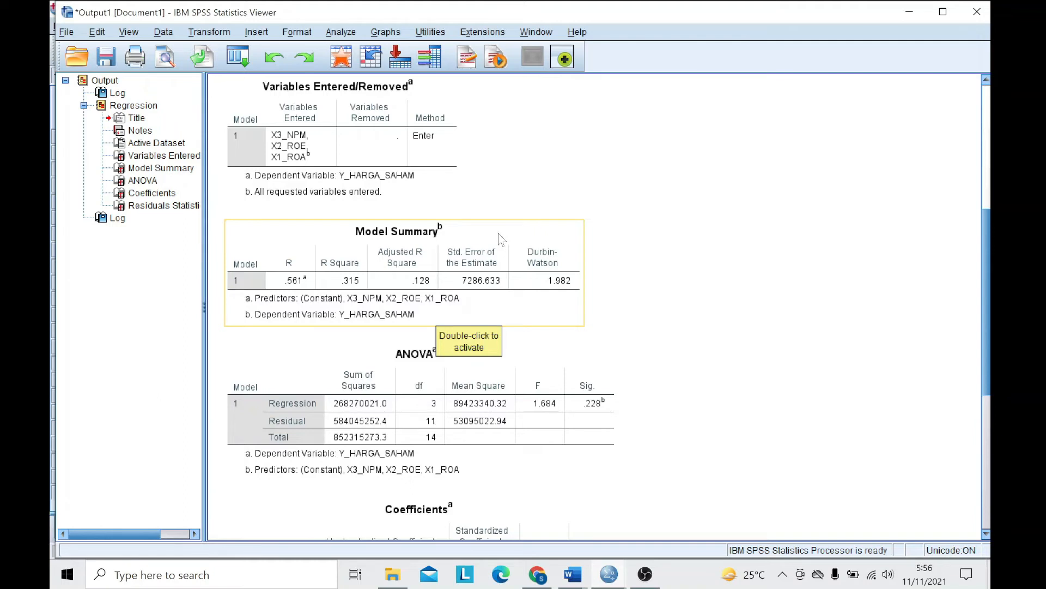
- Switch to the autocorrelation interpretation document in Word and examine the Durbin-Watson table for k = 3 and n = 15
{"action": "left_click", "coordinate": [603, 498]}
{"action": "left_click", "coordinate": [579, 572]}
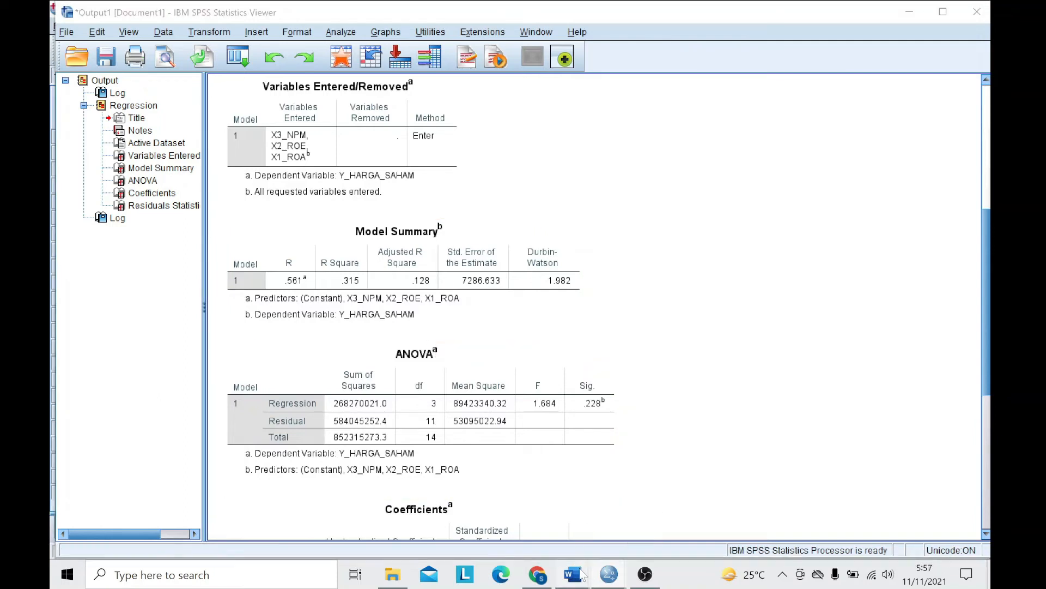
{"action": "left_click", "coordinate": [652, 507]}
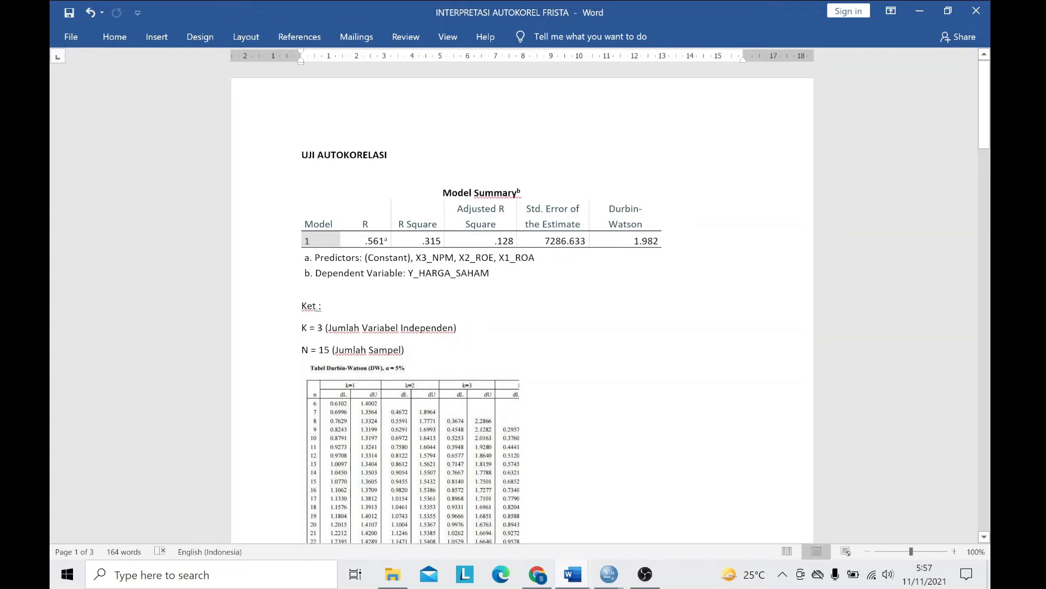
{"action": "scroll", "coordinate": [348, 366], "scroll_direction": "down", "scroll_amount": 3}
{"action": "scroll", "coordinate": [347, 365], "scroll_direction": "down", "scroll_amount": 4}
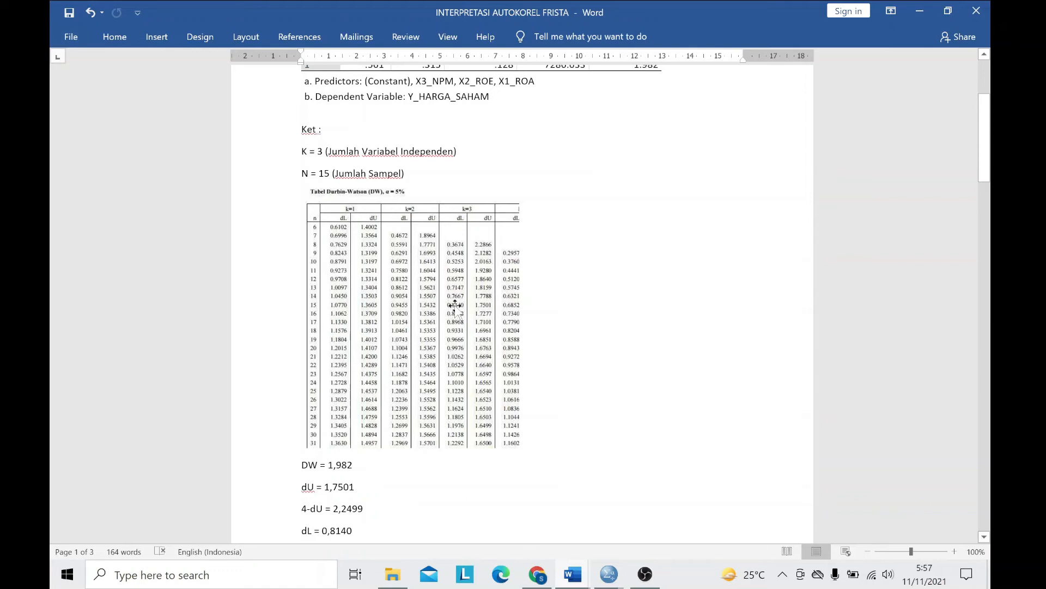
- Compare the Model Summary's Durbin-Watson value with the DW, dU, 4-dU, dL and 4-dL values listed below the Durbin-Watson table
{"action": "scroll", "coordinate": [456, 305], "scroll_direction": "down", "scroll_amount": 3}
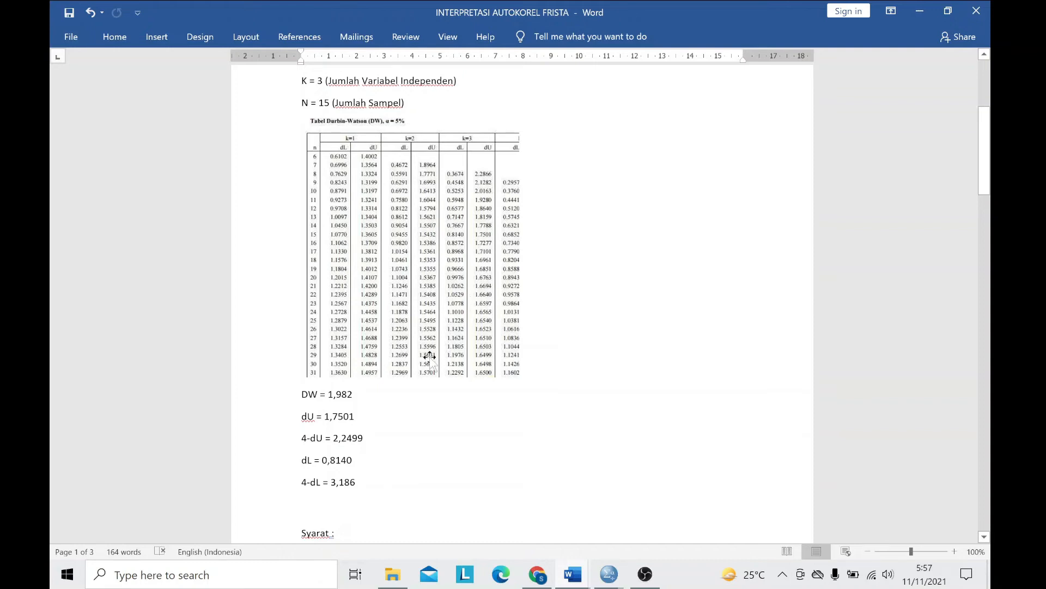
{"action": "scroll", "coordinate": [428, 402], "scroll_direction": "up", "scroll_amount": 2}
{"action": "scroll", "coordinate": [428, 402], "scroll_direction": "up", "scroll_amount": 4}
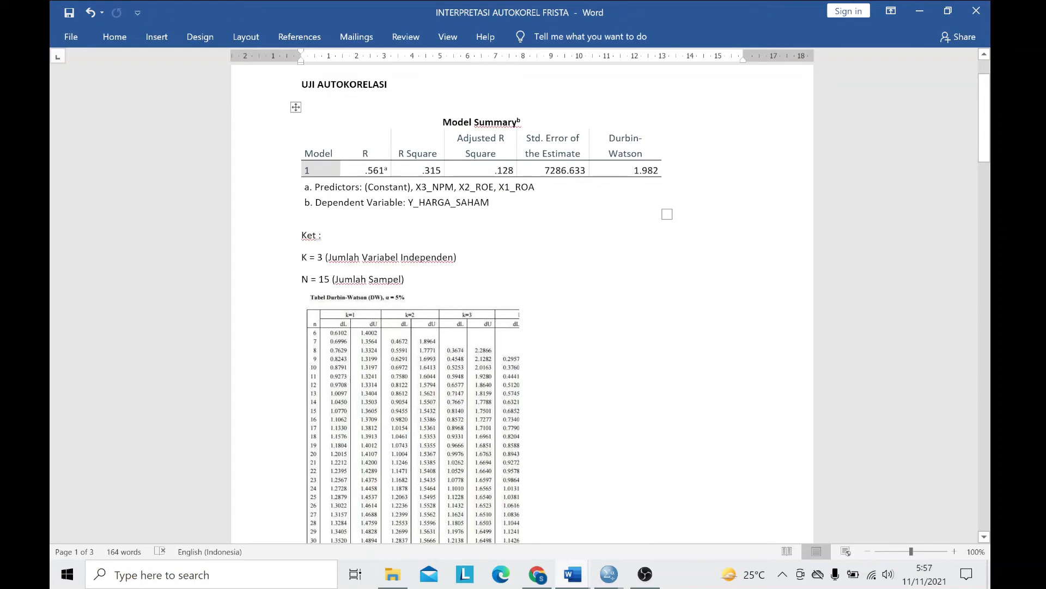
{"action": "scroll", "coordinate": [404, 401], "scroll_direction": "down", "scroll_amount": 5}
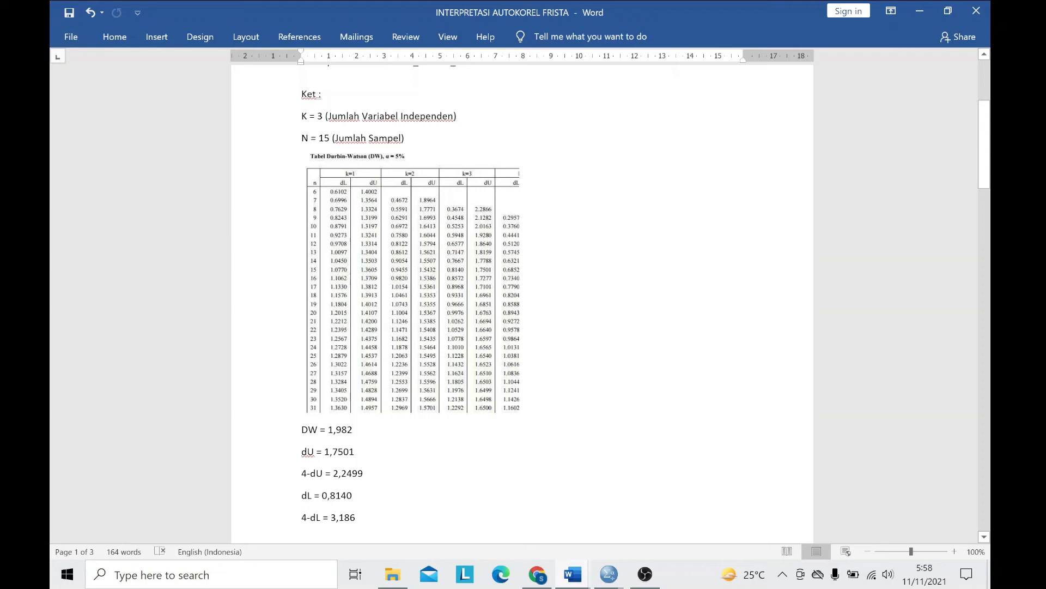
{"action": "scroll", "coordinate": [522, 294], "scroll_direction": "down", "scroll_amount": 1}
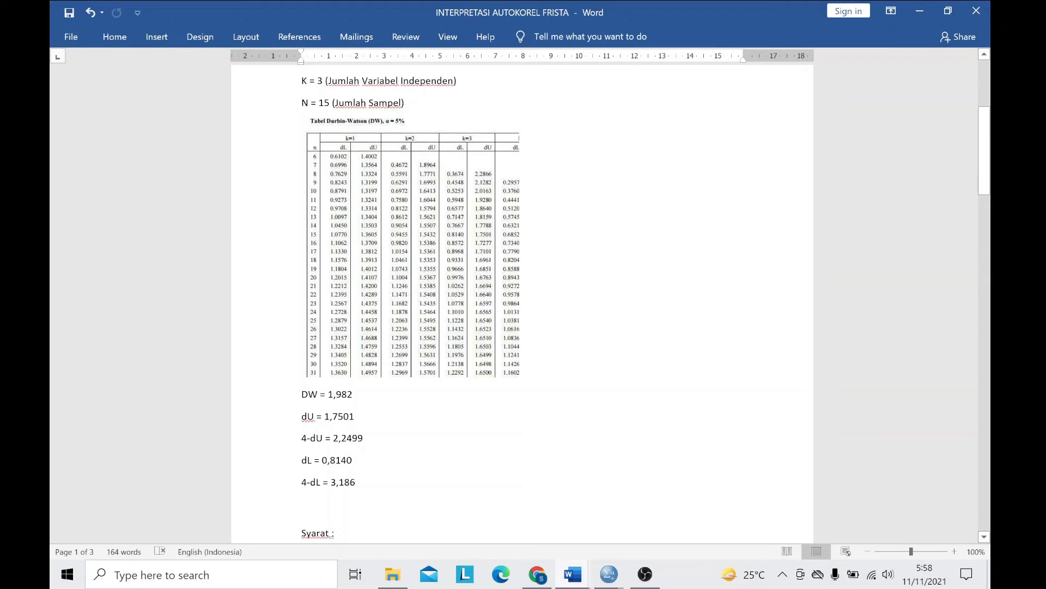
- Examine the three autocorrelation decision rules under Syarat and compare them with the listed DW, dU, 4-dU, dL and 4-dL values
{"action": "scroll", "coordinate": [523, 300], "scroll_direction": "down", "scroll_amount": 1}
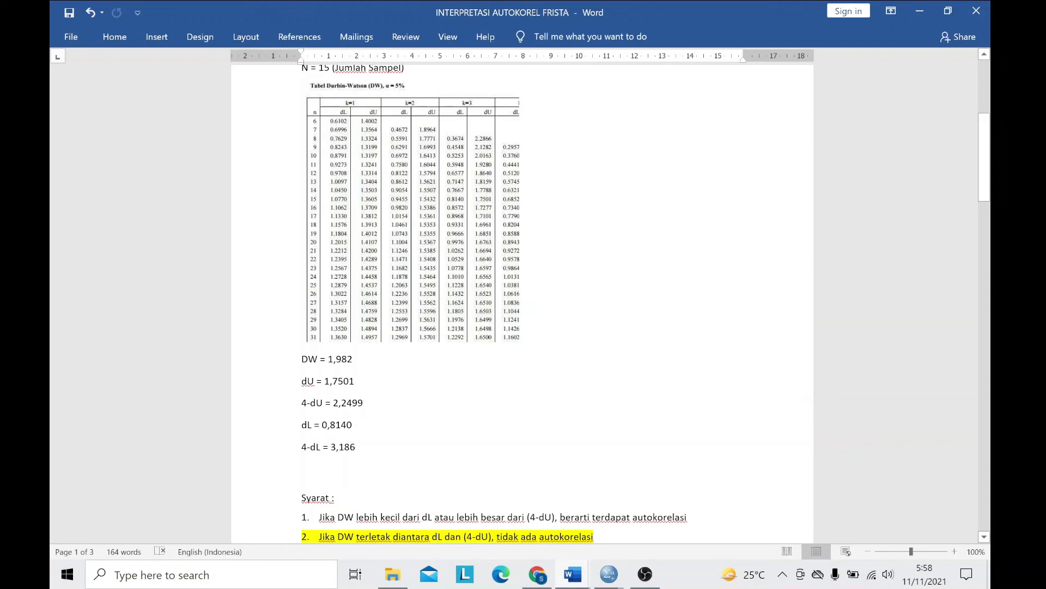
{"action": "scroll", "coordinate": [522, 297], "scroll_direction": "down", "scroll_amount": 5}
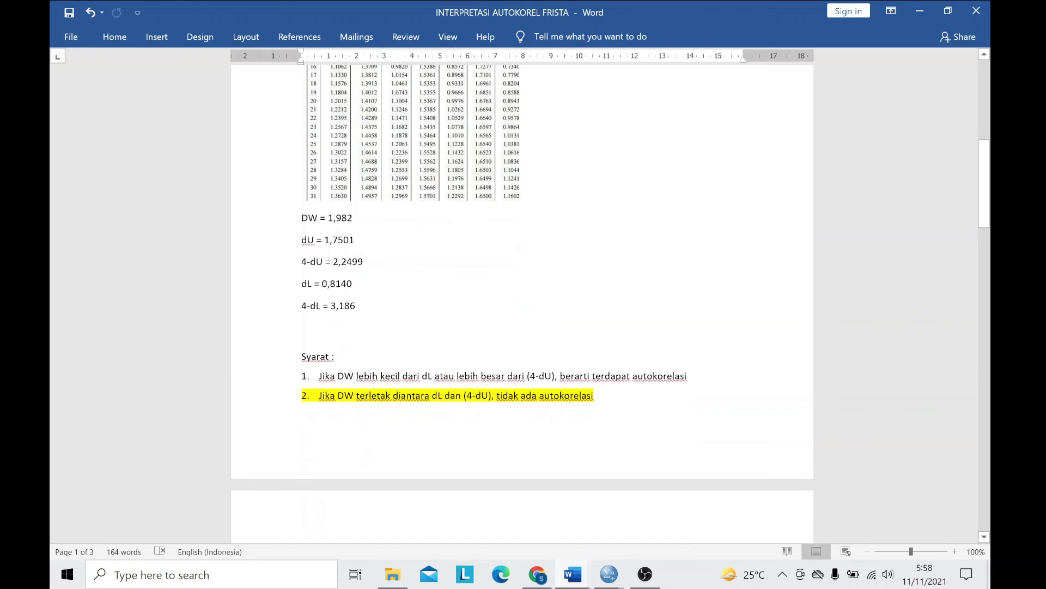
{"action": "scroll", "coordinate": [478, 417], "scroll_direction": "down", "scroll_amount": 3}
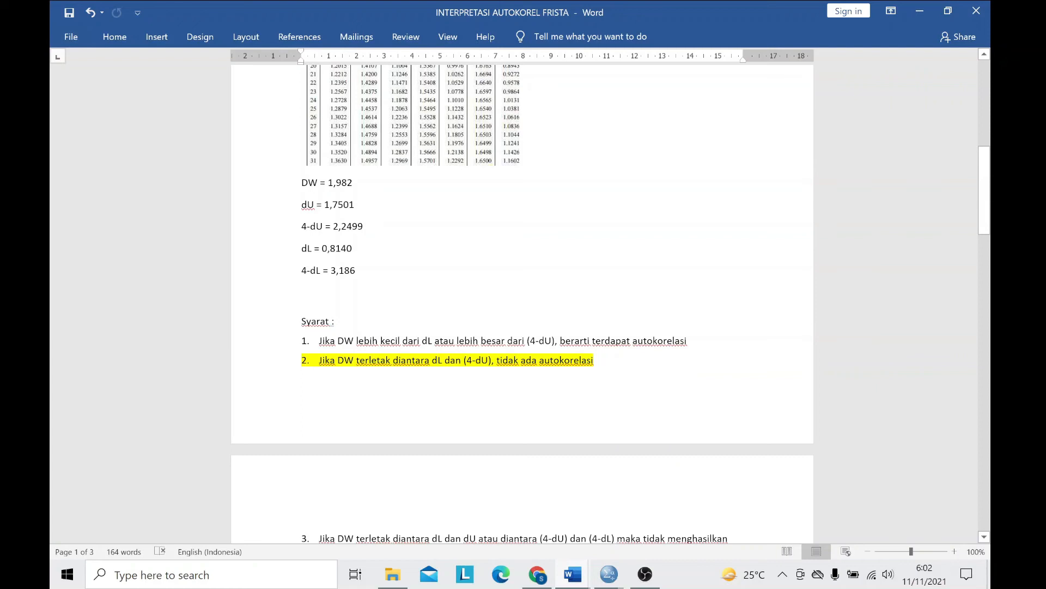
{"action": "scroll", "coordinate": [463, 366], "scroll_direction": "down", "scroll_amount": 2}
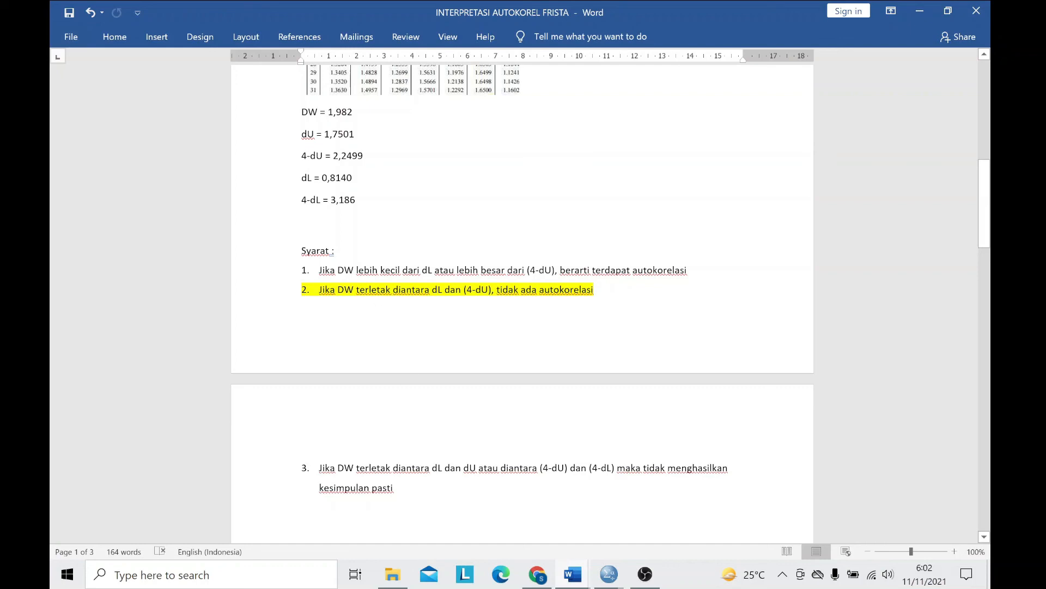
{"action": "scroll", "coordinate": [523, 303], "scroll_direction": "up", "scroll_amount": 4}
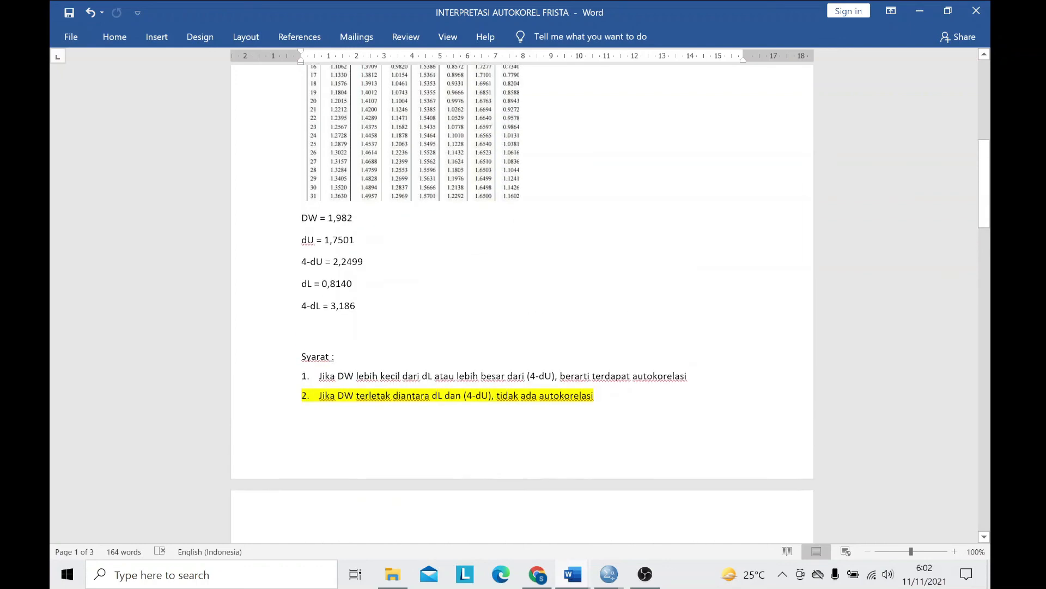
{"action": "scroll", "coordinate": [522, 303], "scroll_direction": "down", "scroll_amount": 4}
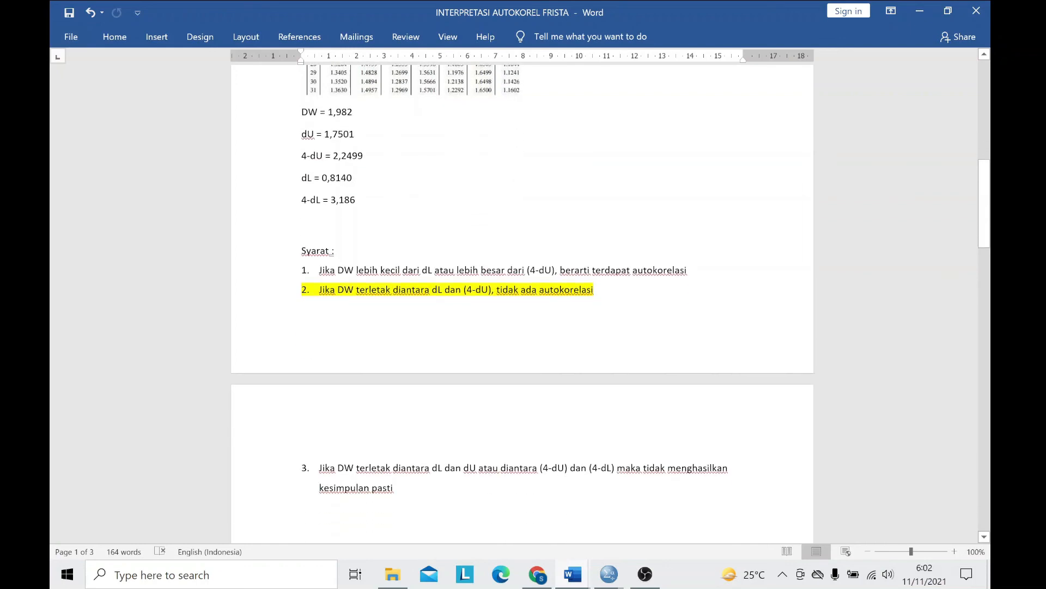
{"action": "scroll", "coordinate": [522, 303], "scroll_direction": "up", "scroll_amount": 1}
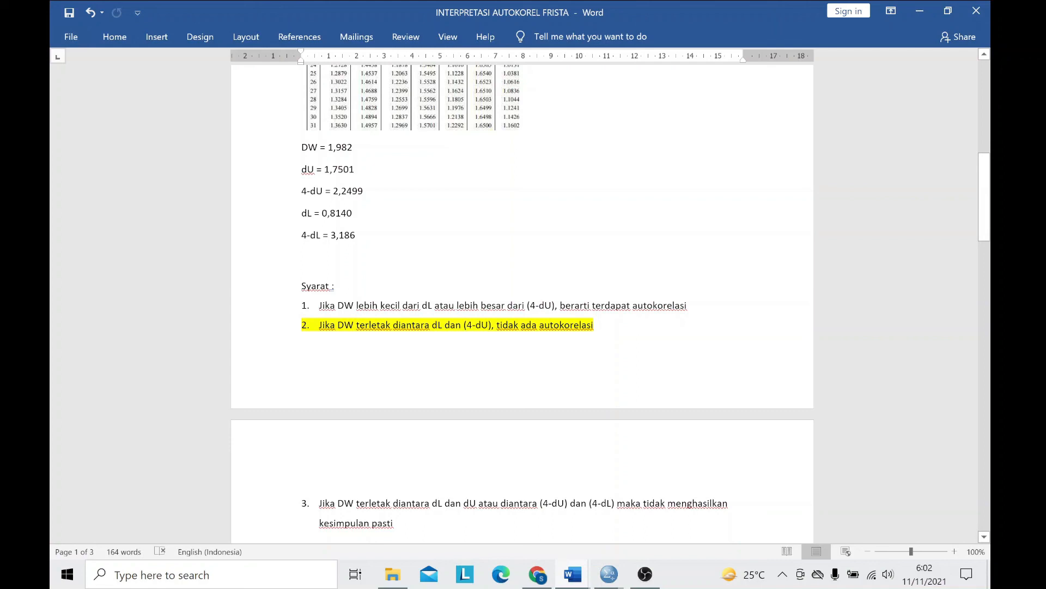
{"action": "scroll", "coordinate": [522, 303], "scroll_direction": "down", "scroll_amount": 6}
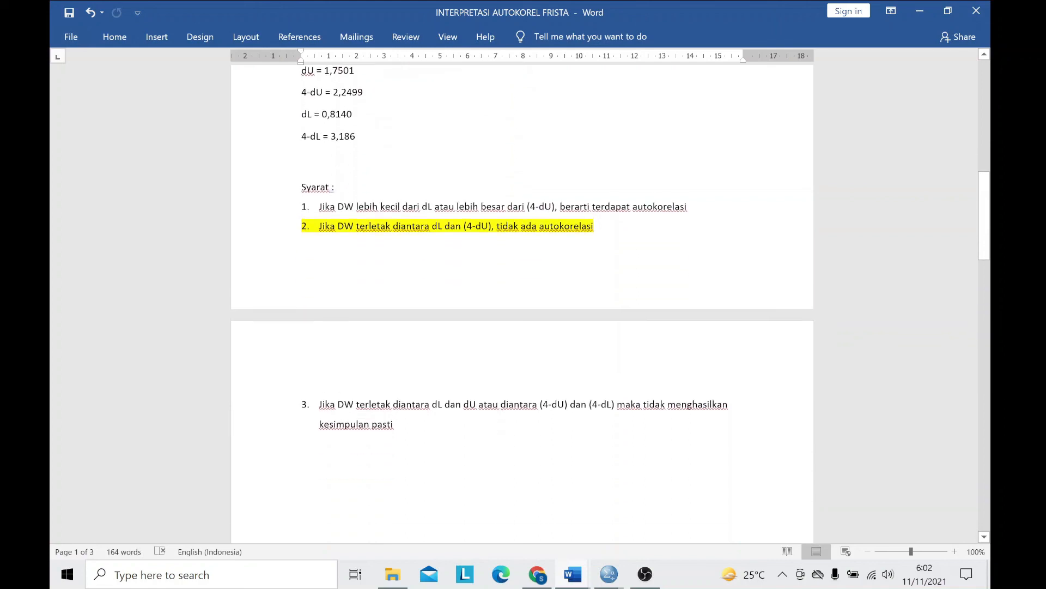
{"action": "scroll", "coordinate": [522, 303], "scroll_direction": "up", "scroll_amount": 1}
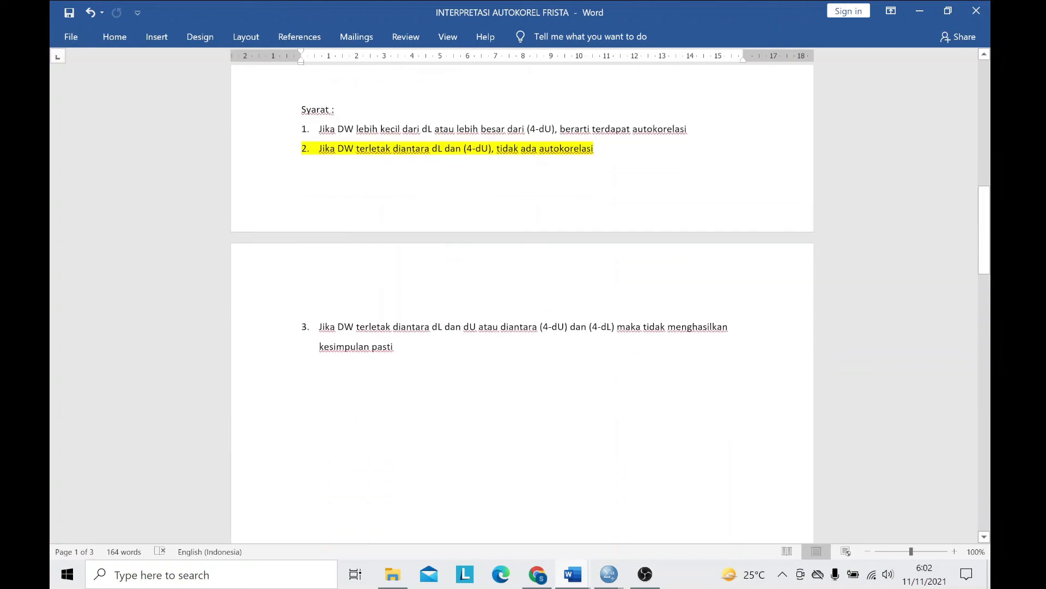
{"action": "scroll", "coordinate": [522, 303], "scroll_direction": "up", "scroll_amount": 5}
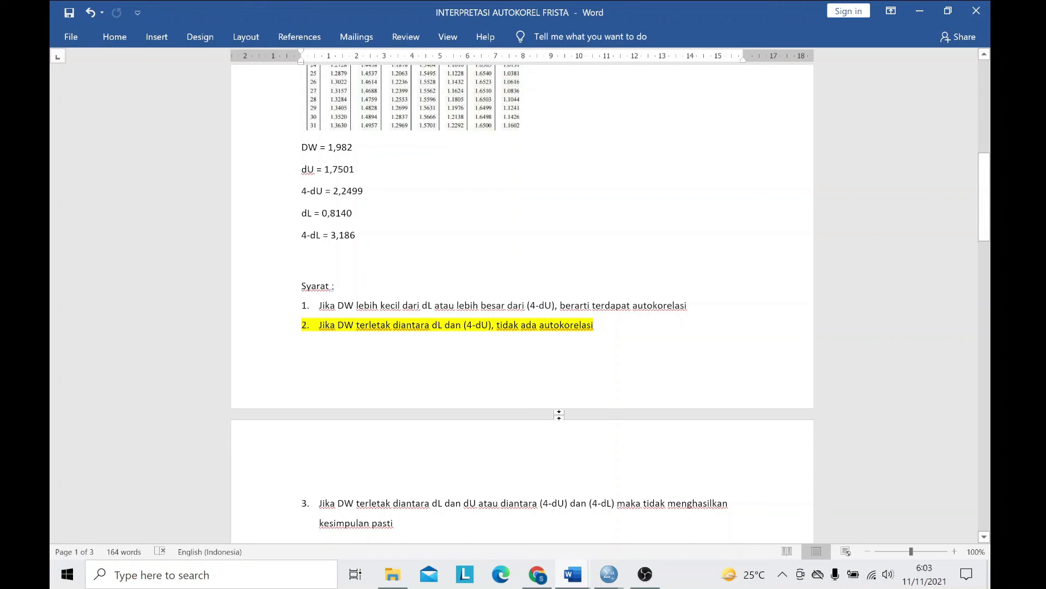
{"action": "scroll", "coordinate": [522, 303], "scroll_direction": "up", "scroll_amount": 2}
{"action": "scroll", "coordinate": [522, 302], "scroll_direction": "up", "scroll_amount": 5}
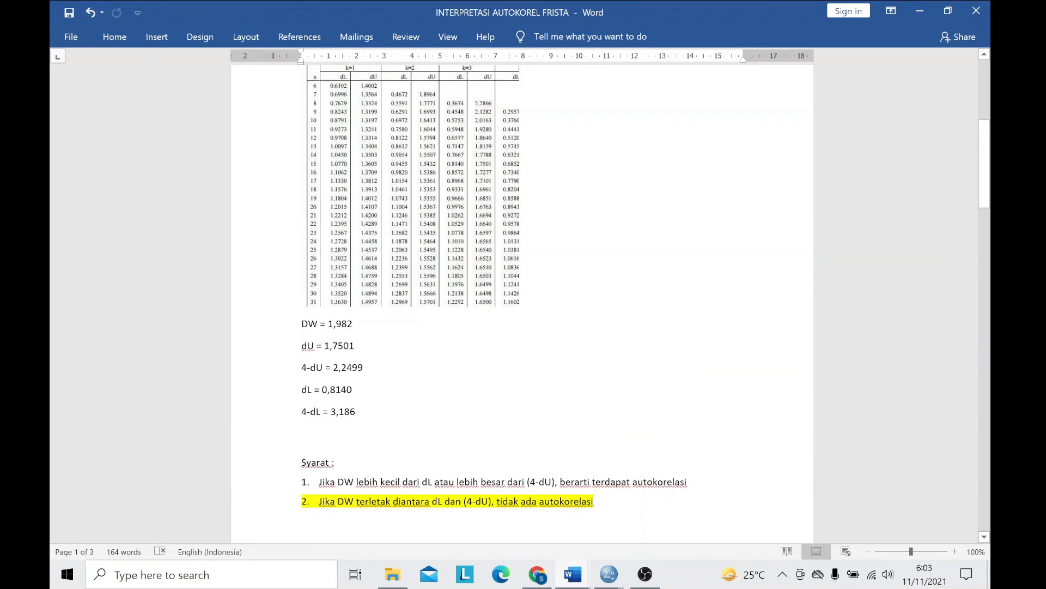
{"action": "scroll", "coordinate": [522, 300], "scroll_direction": "down", "scroll_amount": 3}
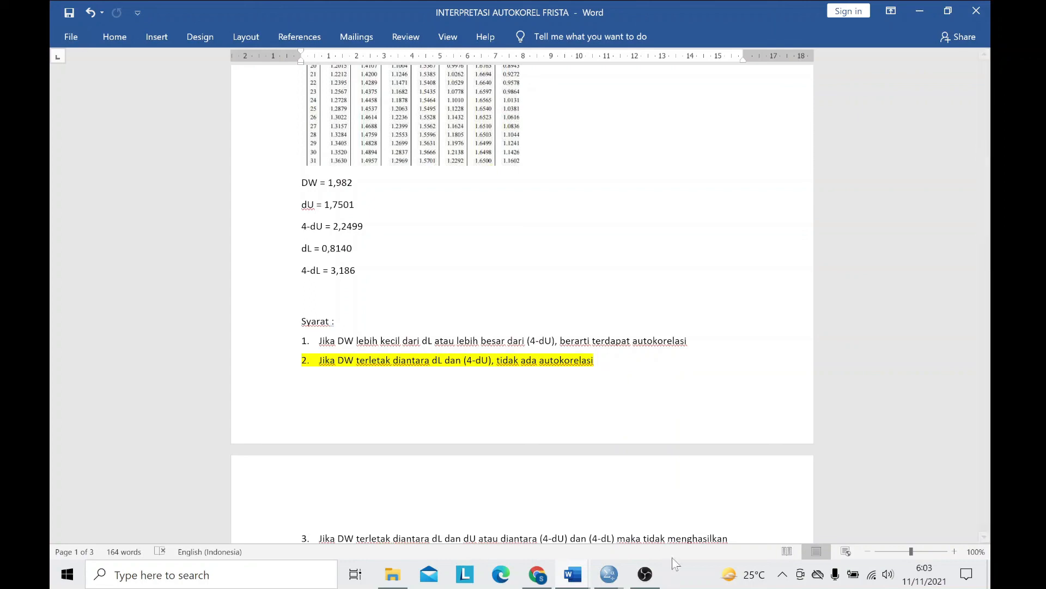
{"action": "left_click", "coordinate": [645, 573]}
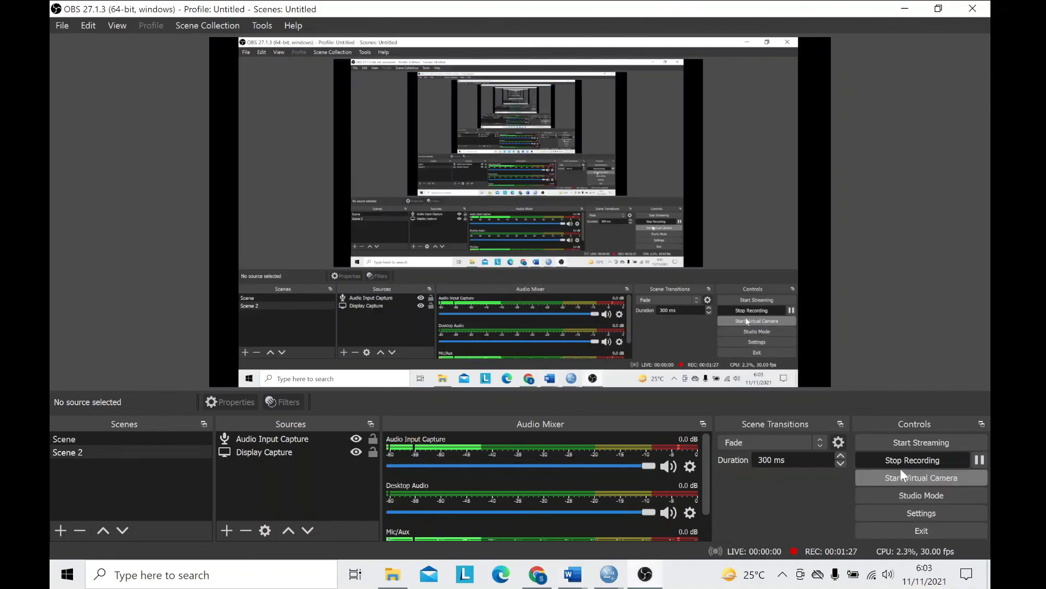